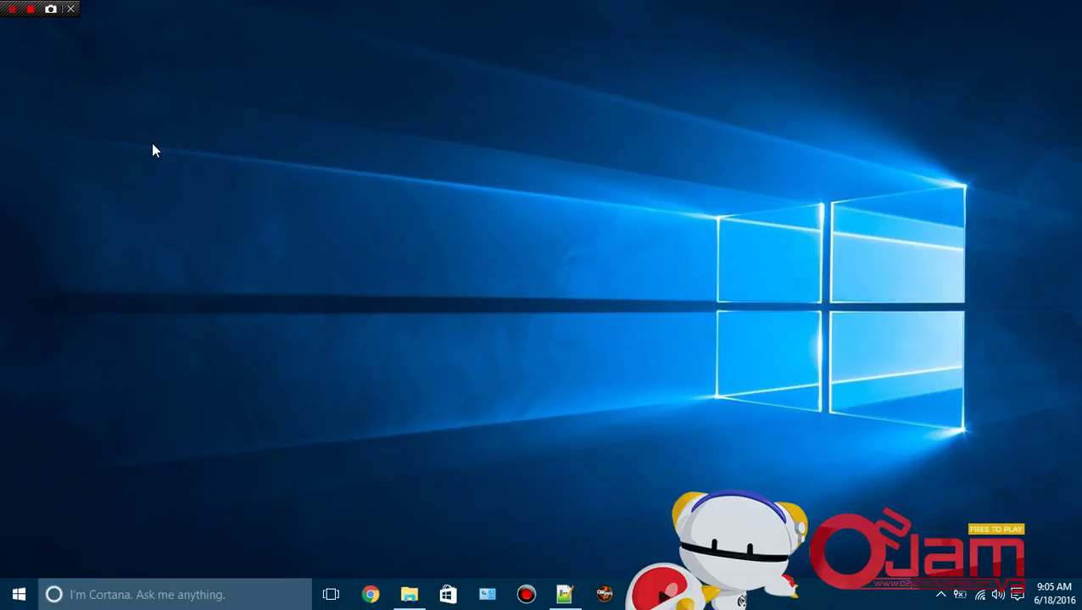
Step: Switch to Notepad++ and read the tutorial description and the list of O2Jam V3 3D effect issues
click(563, 597)
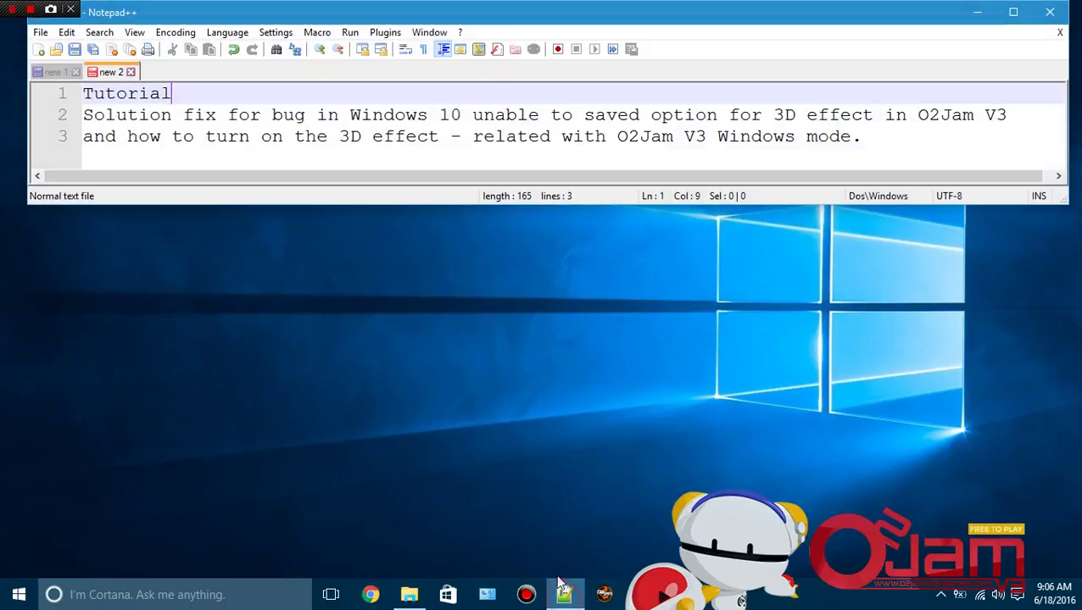
click(174, 94)
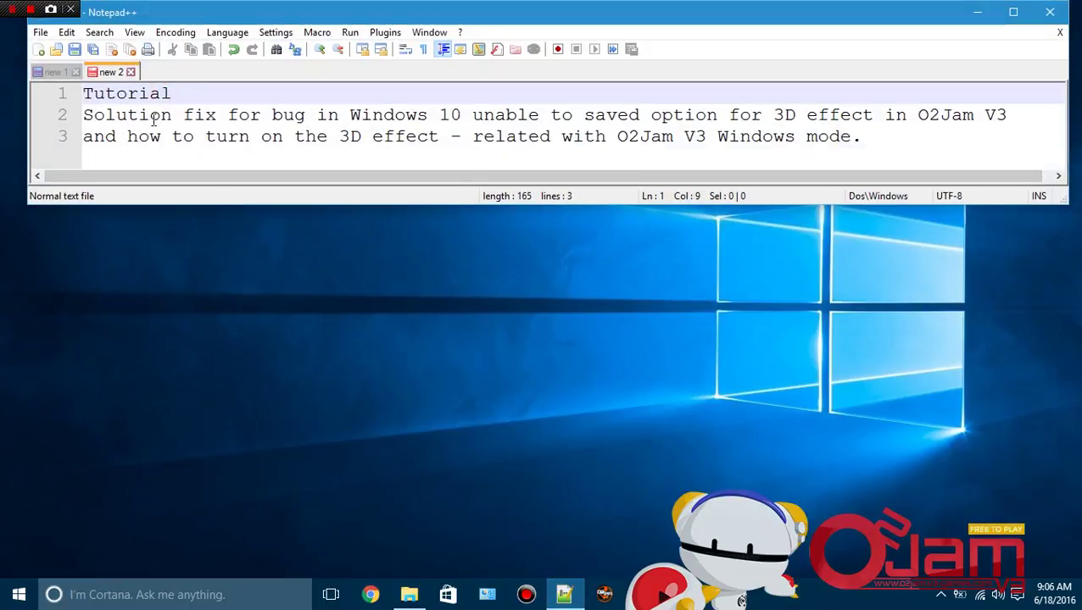
click(166, 119)
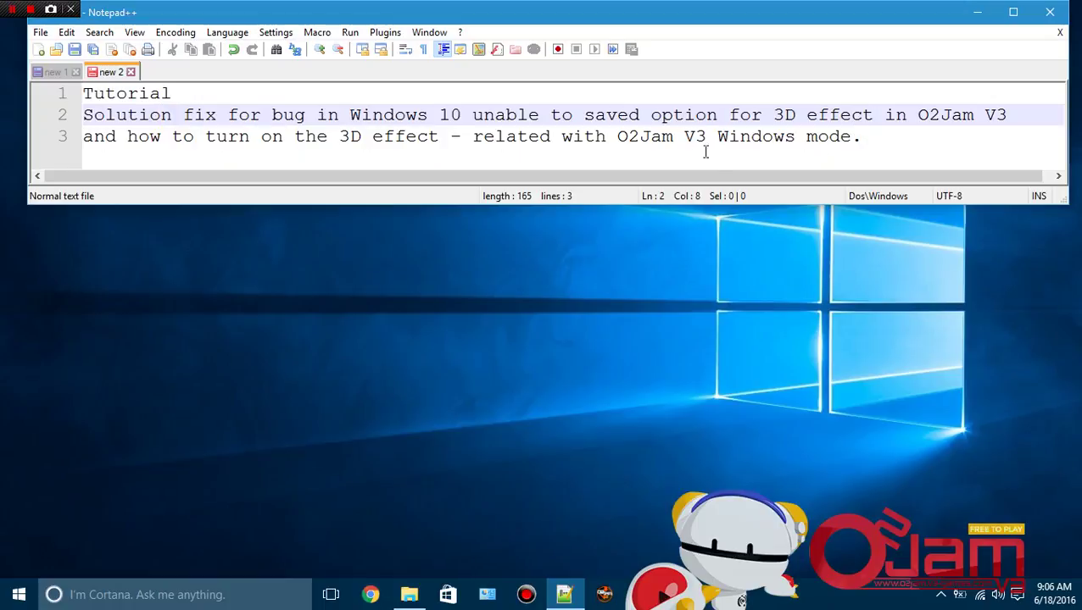
click(49, 72)
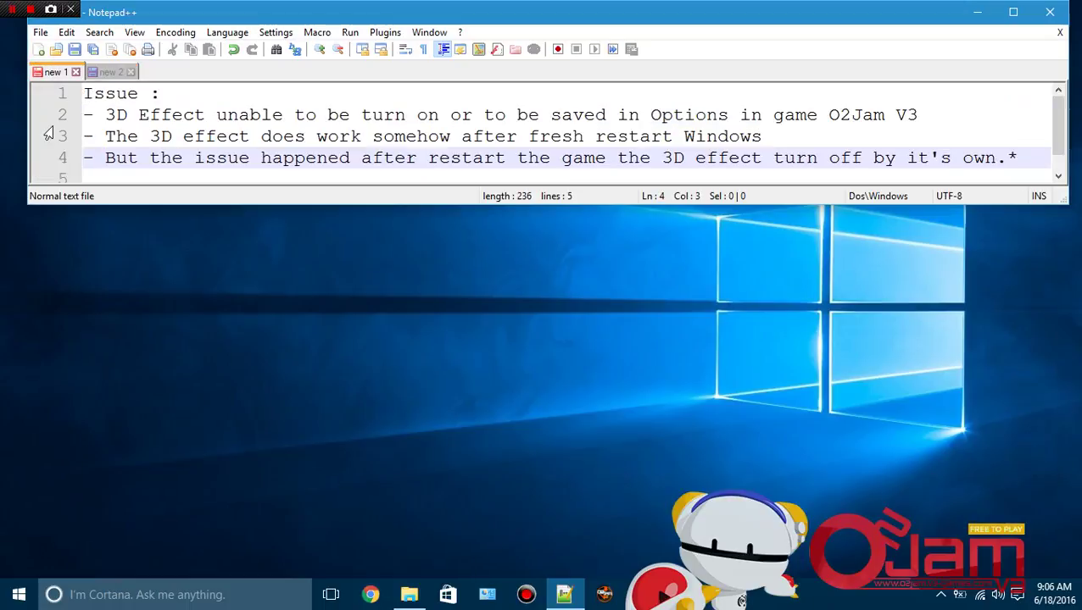
click(104, 115)
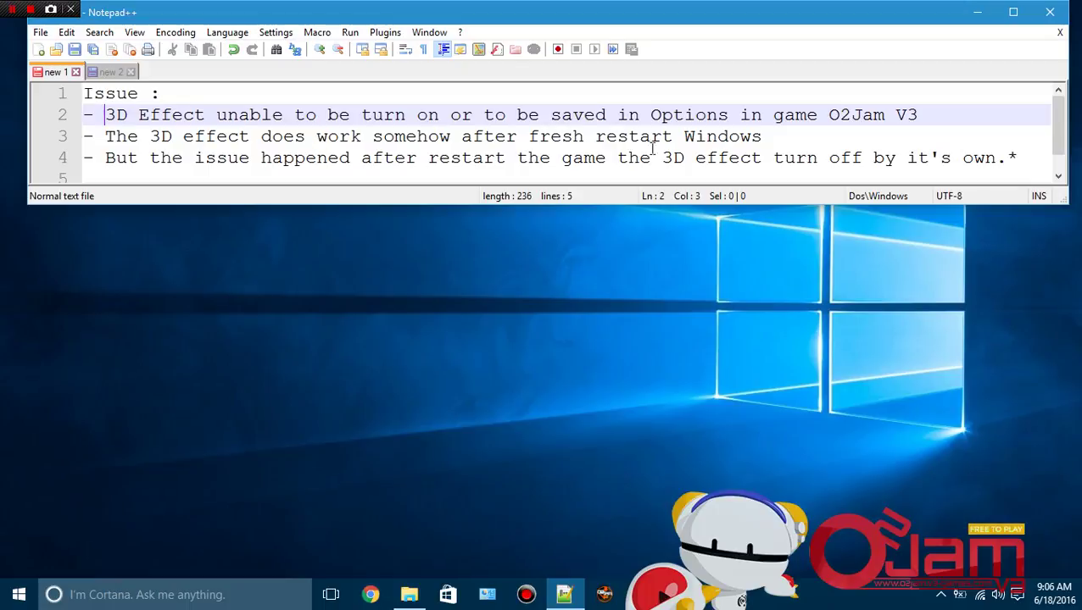
click(104, 158)
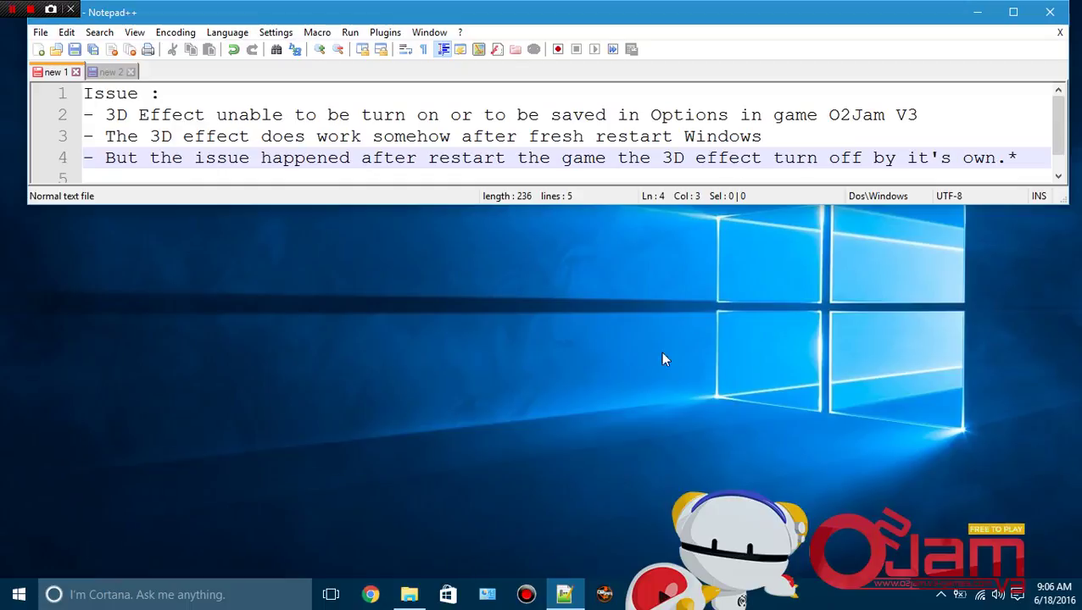
Step: Switch to the O2Jam folder in File Explorer, run patcher.exe and start the game
click(419, 591)
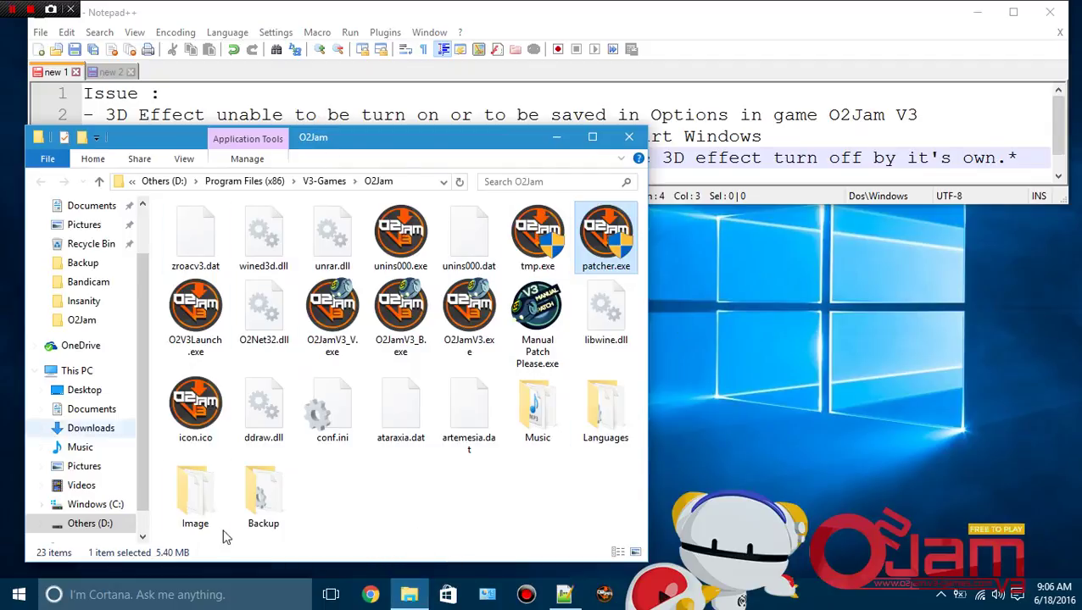
double_click(617, 240)
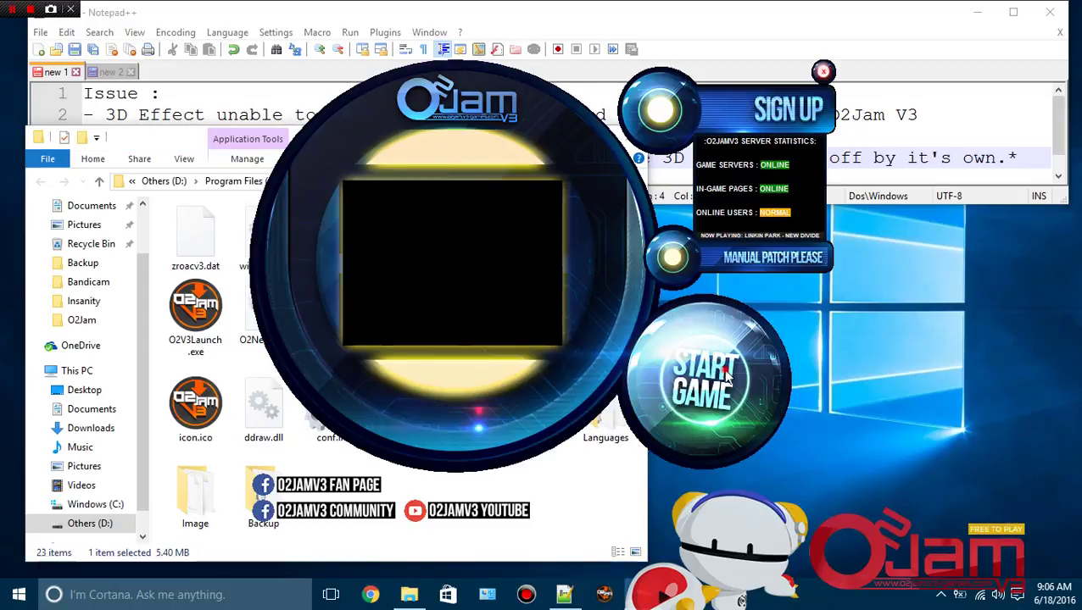
click(725, 376)
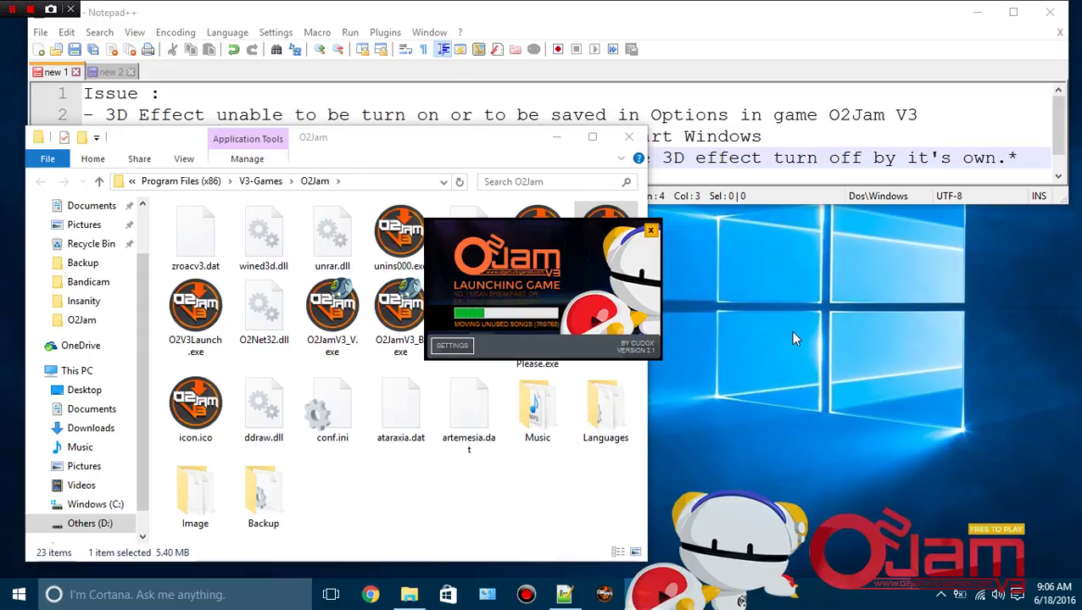
click(685, 355)
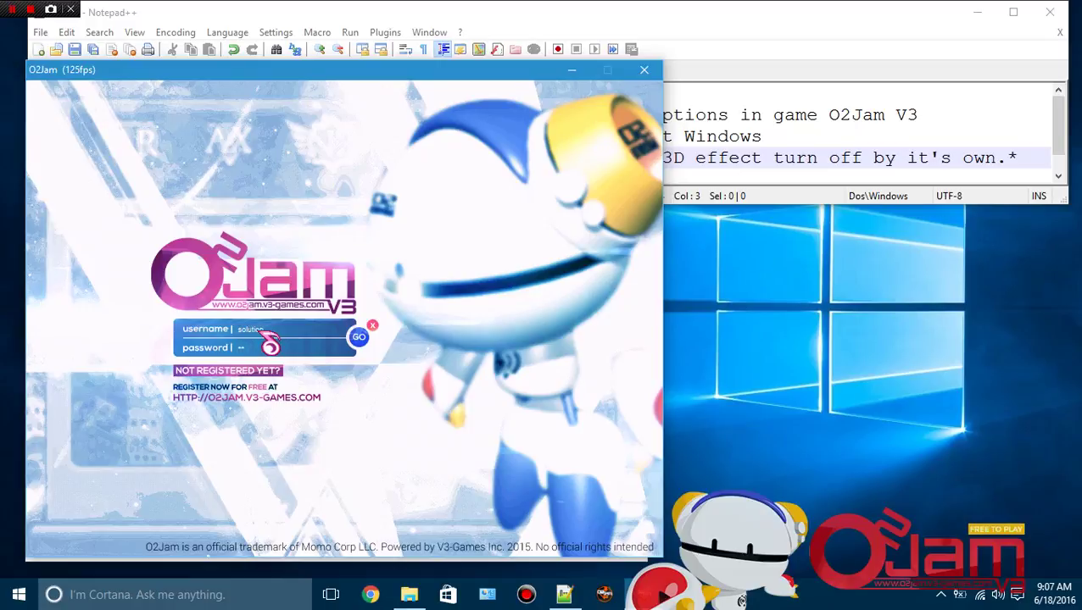
Step: Log in with the account username and password and enter channel 01 of the AR server
key(Return)
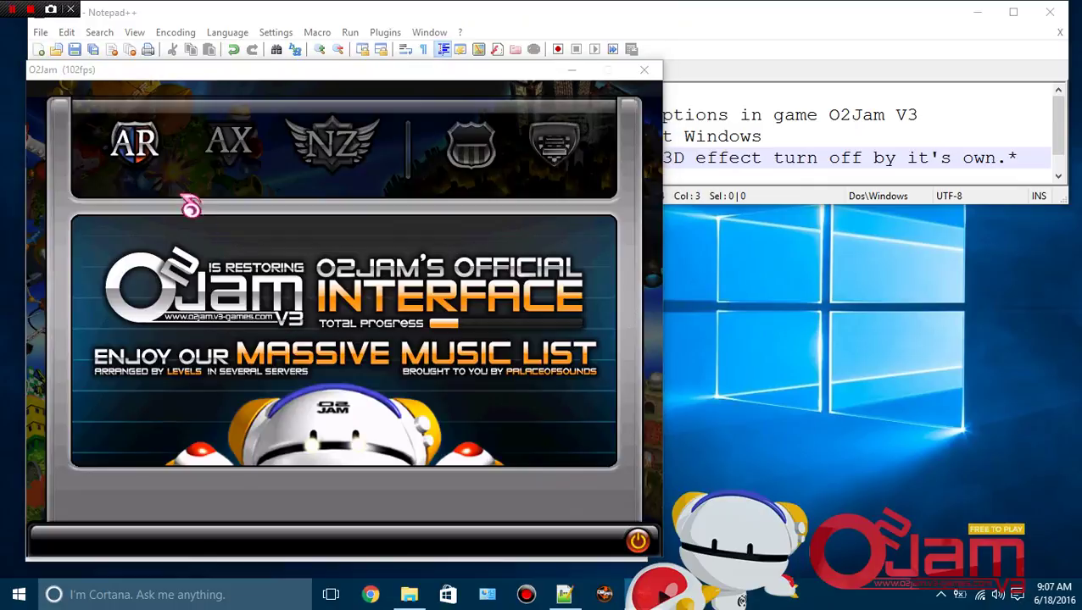
click(151, 146)
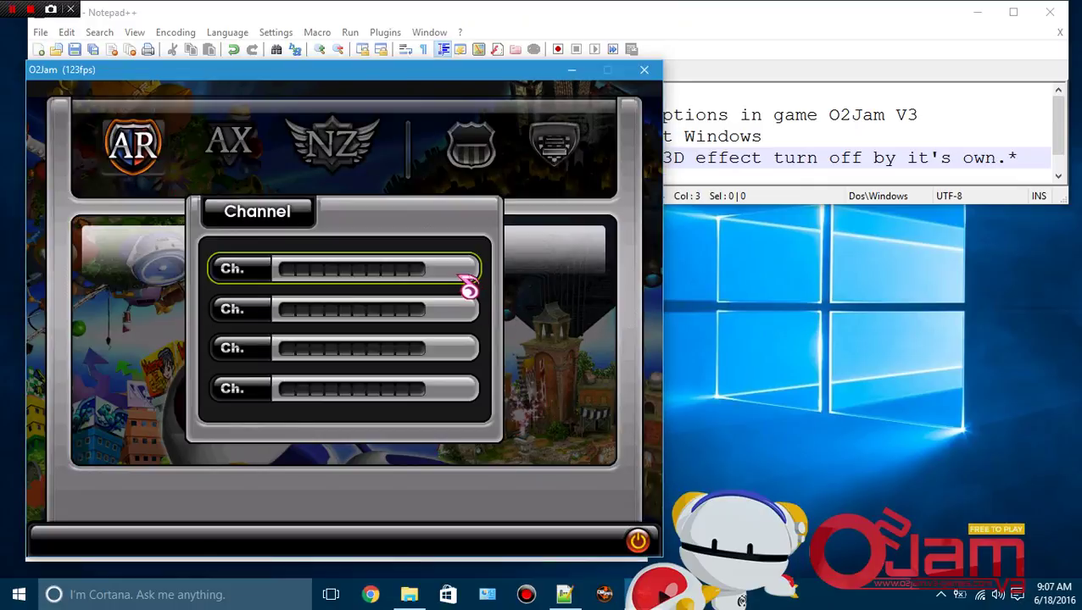
click(465, 277)
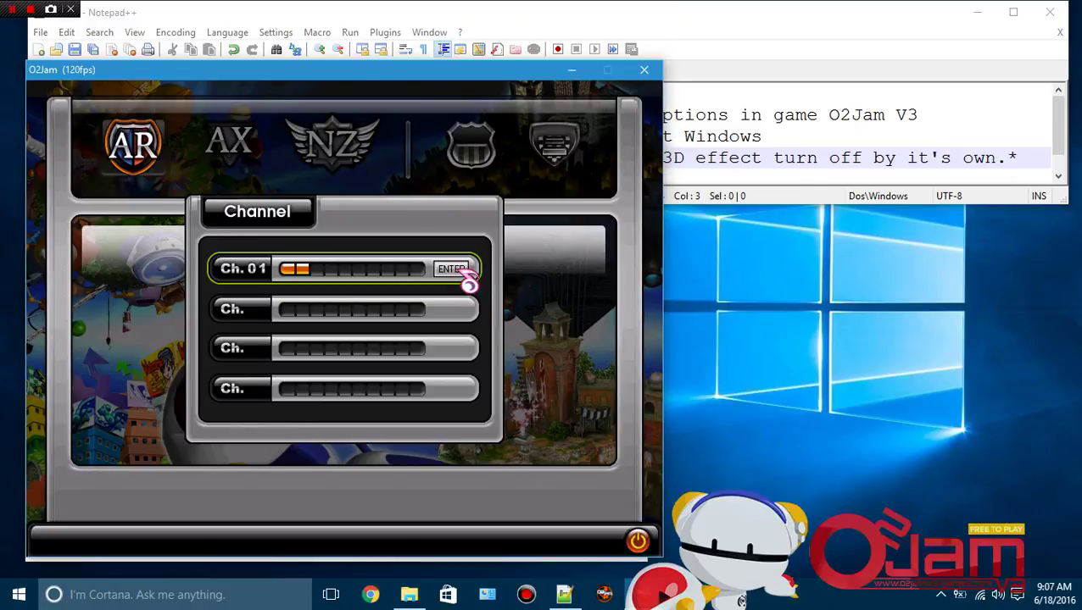
click(464, 277)
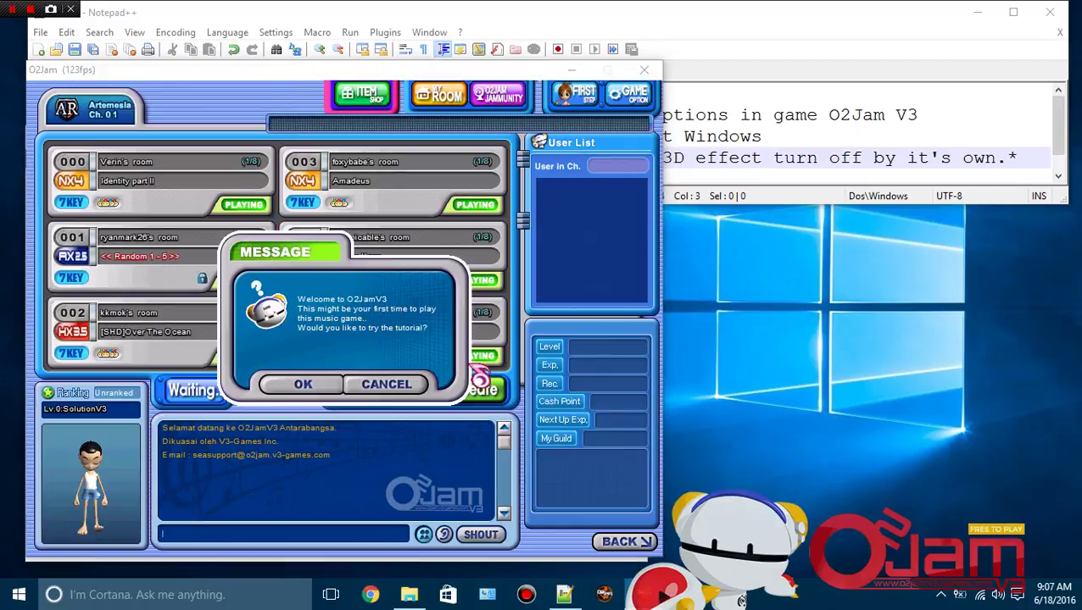
Step: Decline the beginner tutorial and create a Normal room with the default room title
click(413, 386)
click(471, 395)
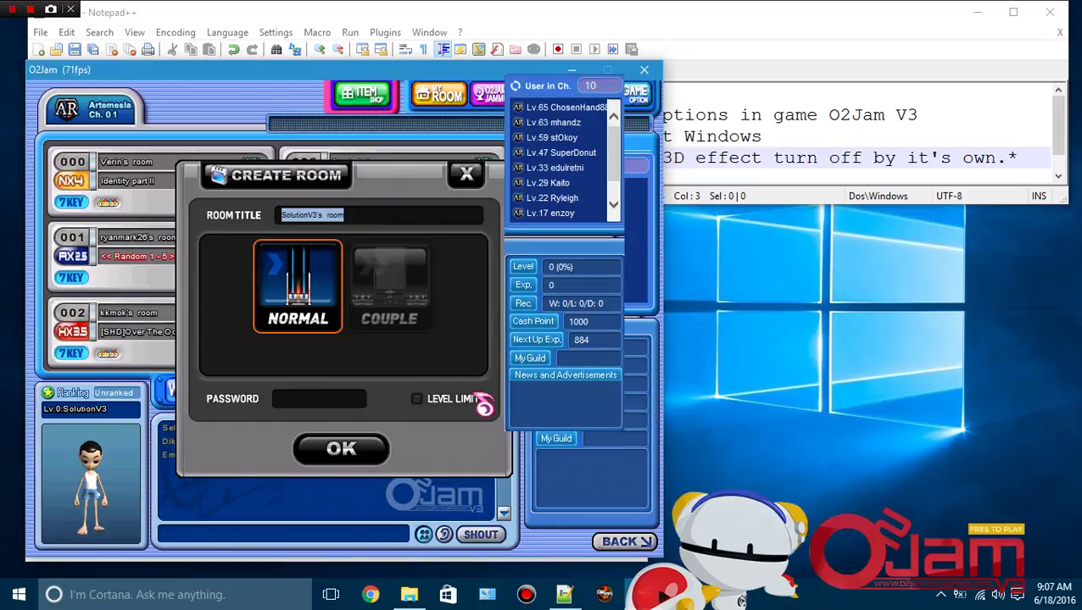
click(373, 455)
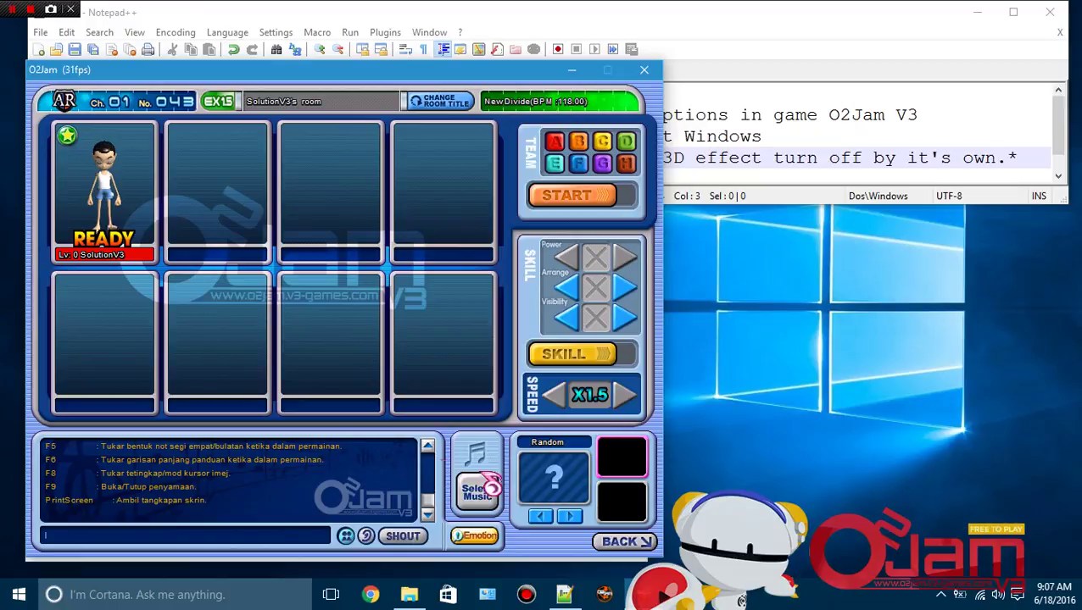
Step: Choose New Divide as the room's music with the speed multiplier set to x4
click(479, 490)
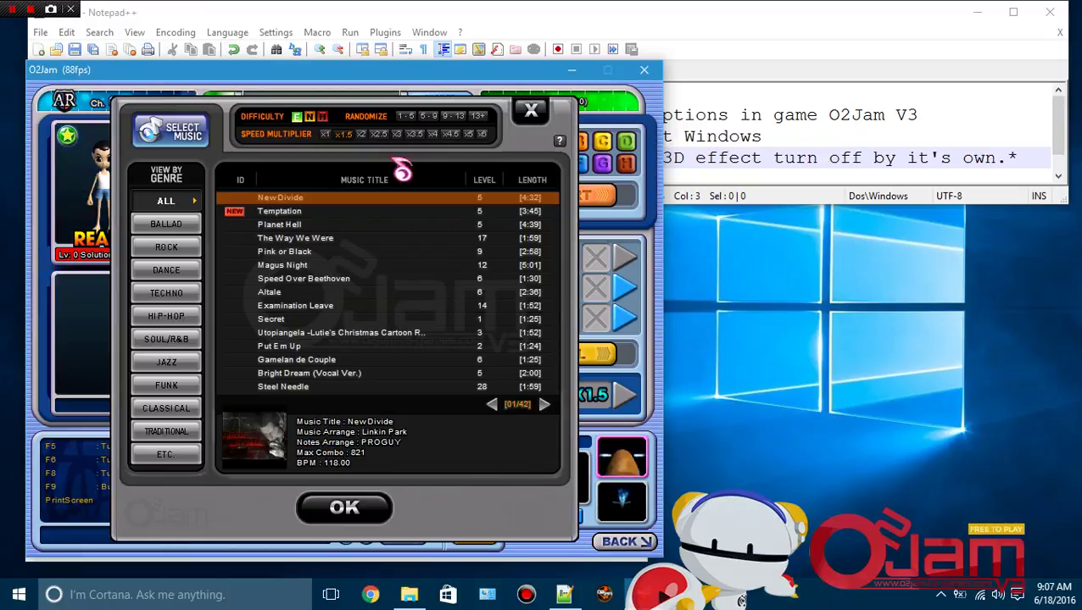
click(433, 135)
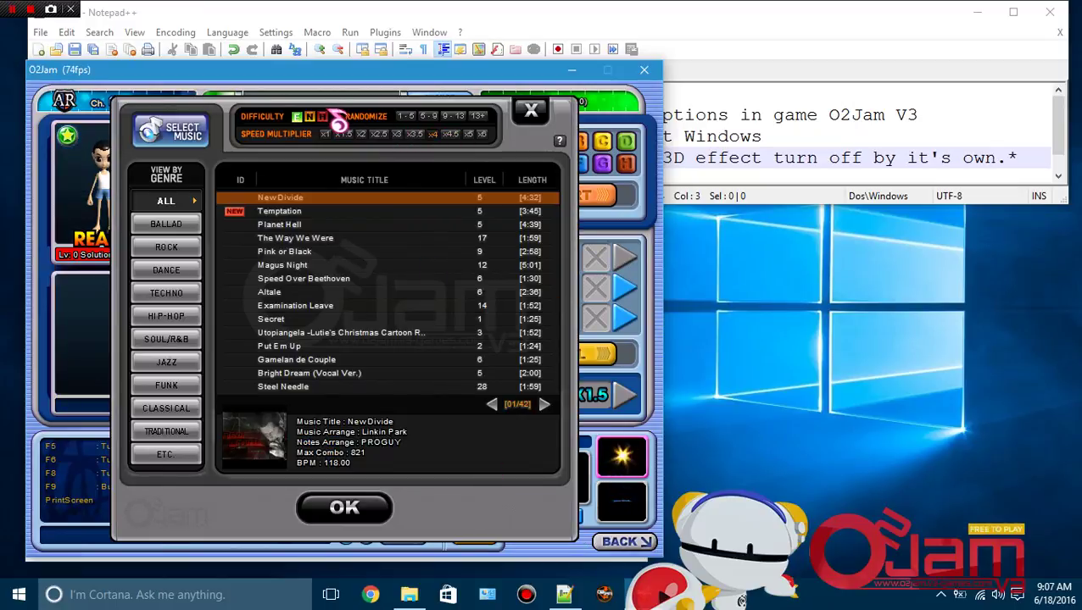
click(322, 117)
click(377, 507)
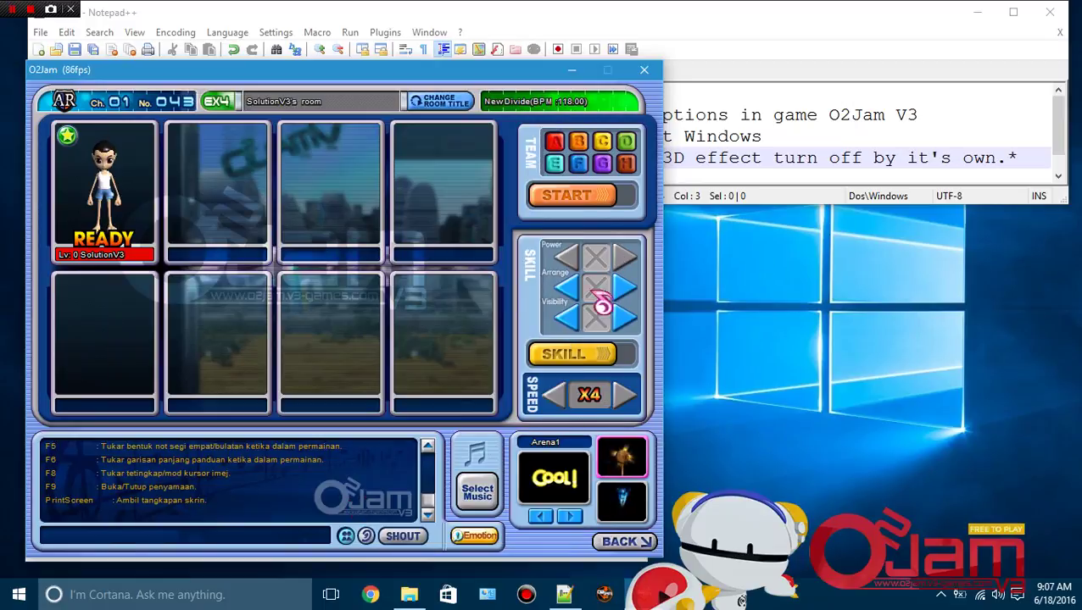
Step: Start New Divide, play its opening notes to check the 3D effect in gameplay, and quit back to the lobby
click(581, 198)
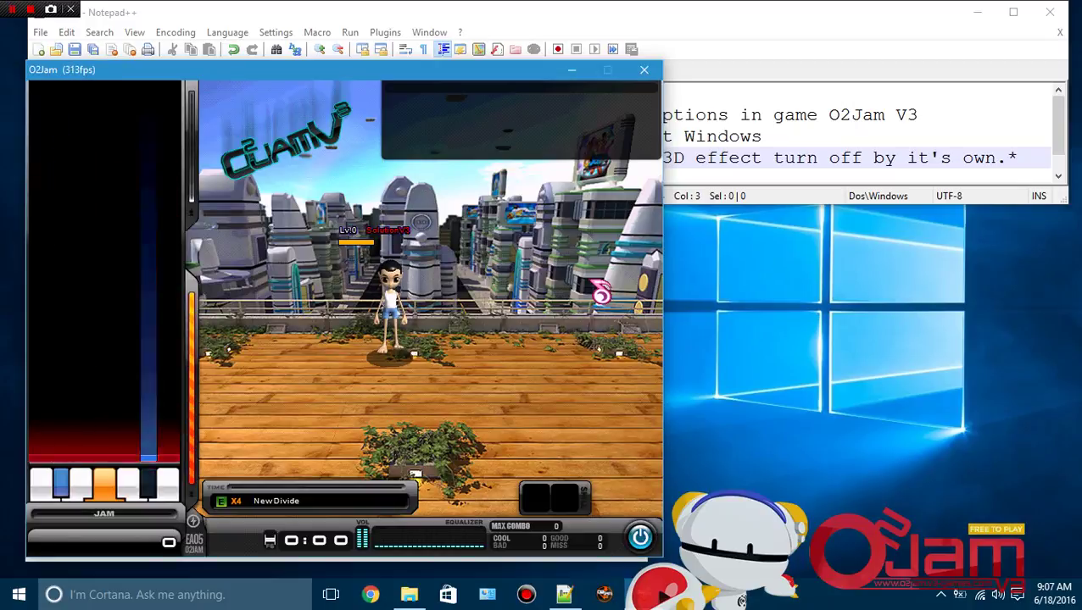
key(j)
key(l)
key(j)
key(l)
key(space)
key(f)
key(d)
key(k)
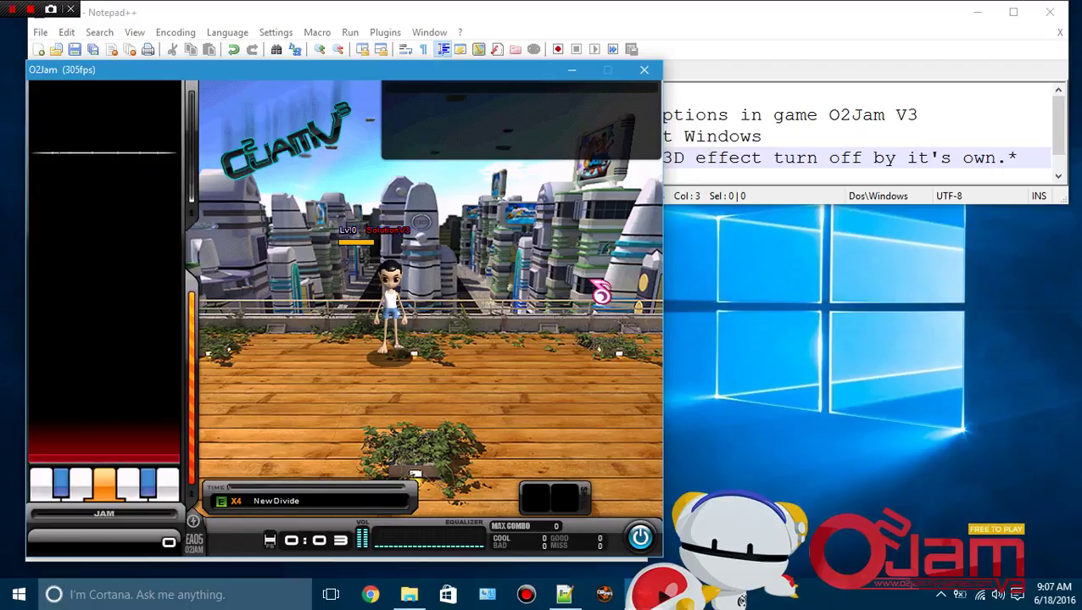
key(j)
key(f)
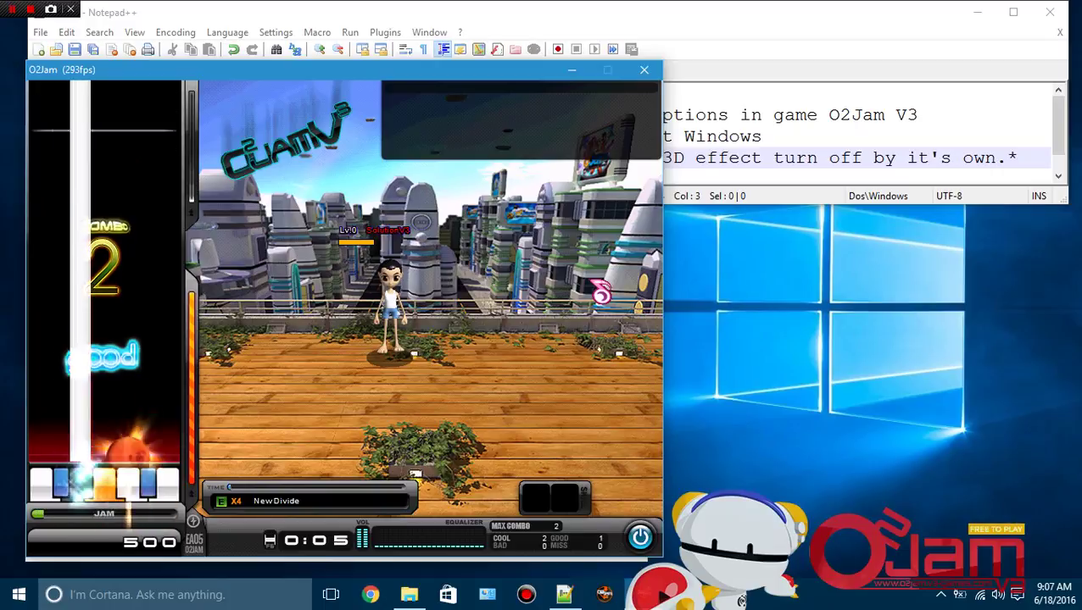
key(k)
key(f)
key(f)
key(space)
click(645, 539)
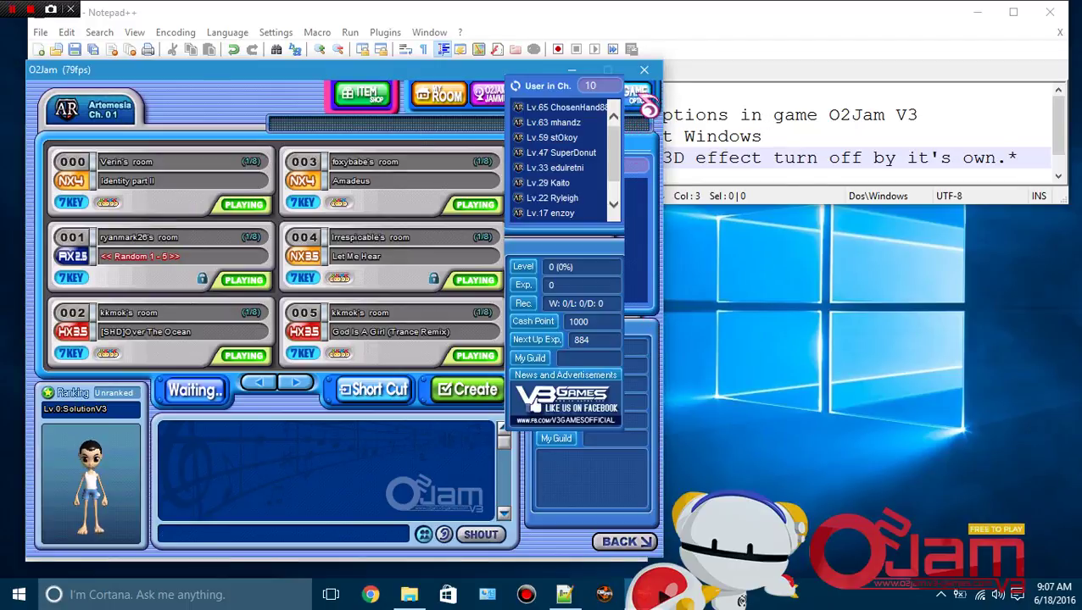
Step: Try to save the game's Effect option as Best and recheck the saved setting
click(644, 104)
click(434, 190)
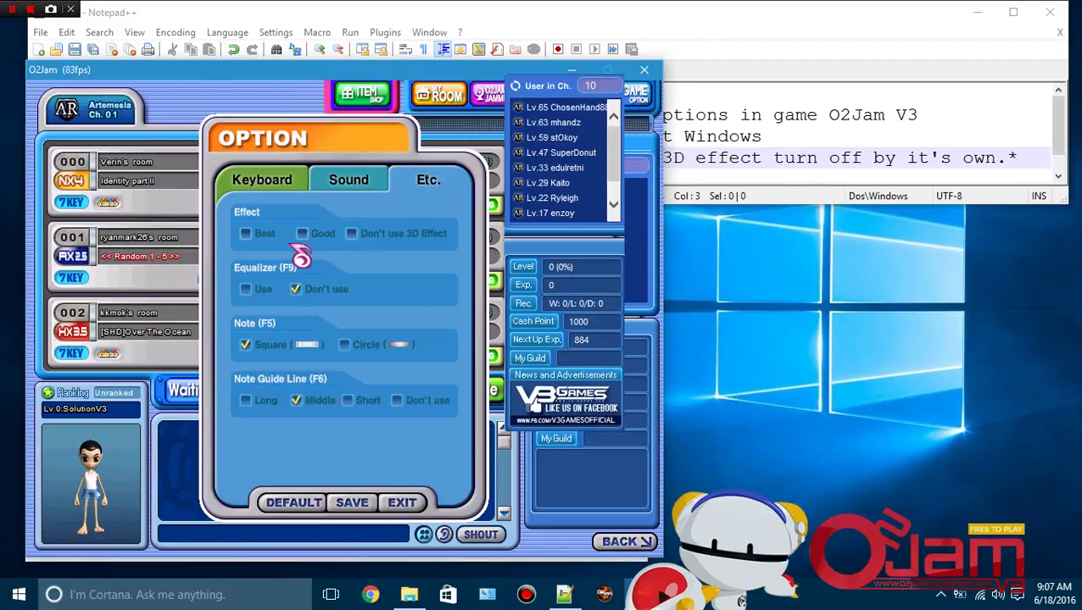
click(245, 233)
click(352, 502)
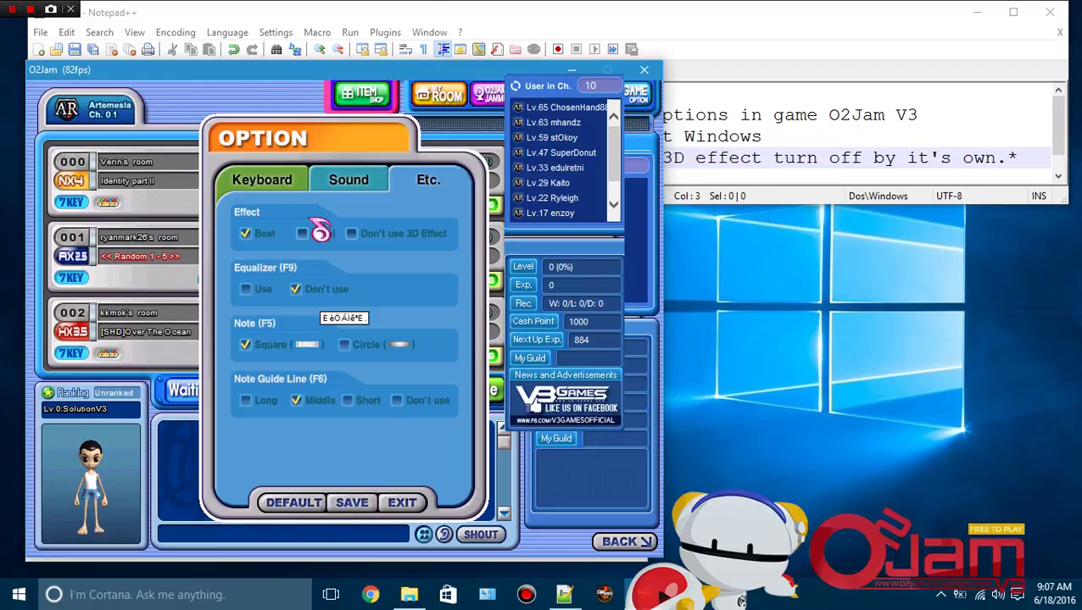
click(275, 182)
click(415, 182)
Step: Try saving the Effect option as Don't use 3D Effect and as Good, rechecking the setting after each save
click(352, 234)
click(352, 503)
click(272, 190)
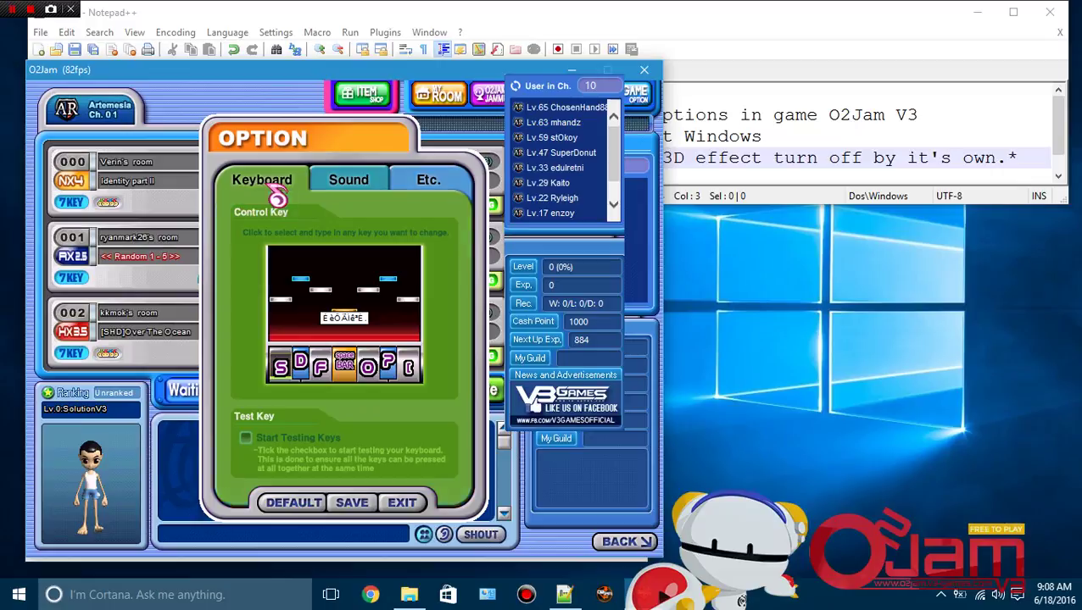
click(427, 184)
click(305, 235)
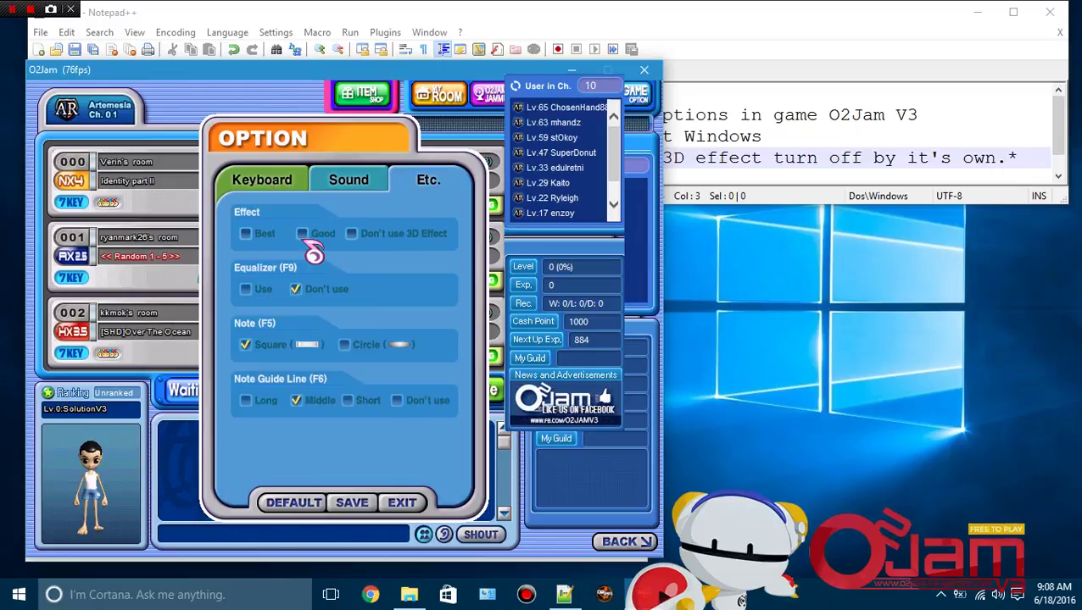
click(354, 505)
click(264, 185)
click(413, 183)
Step: Set the Effect option to Best, save it, and close the game
click(245, 234)
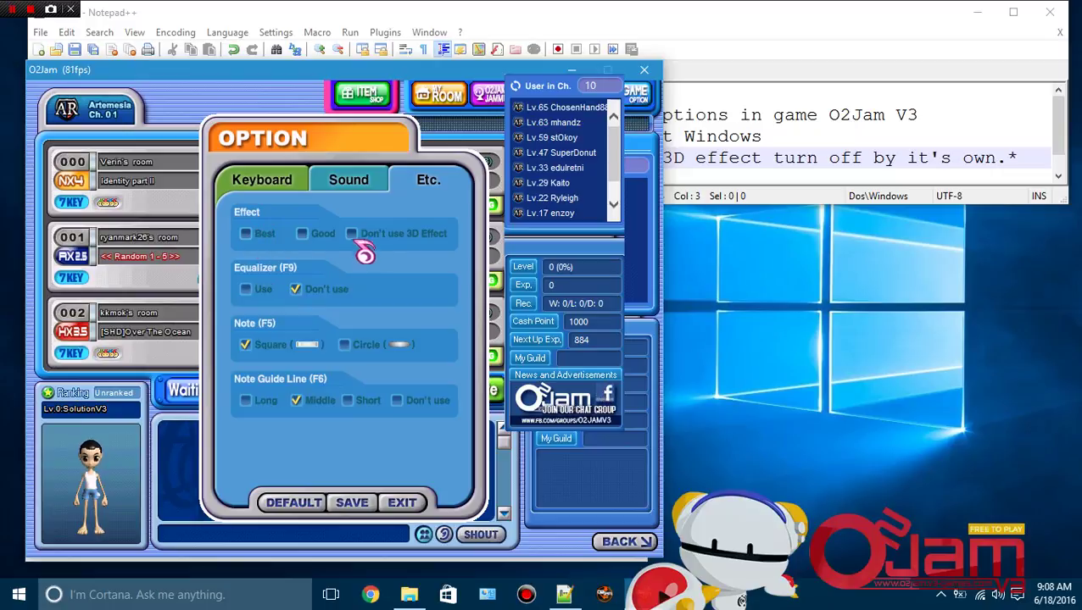
click(246, 235)
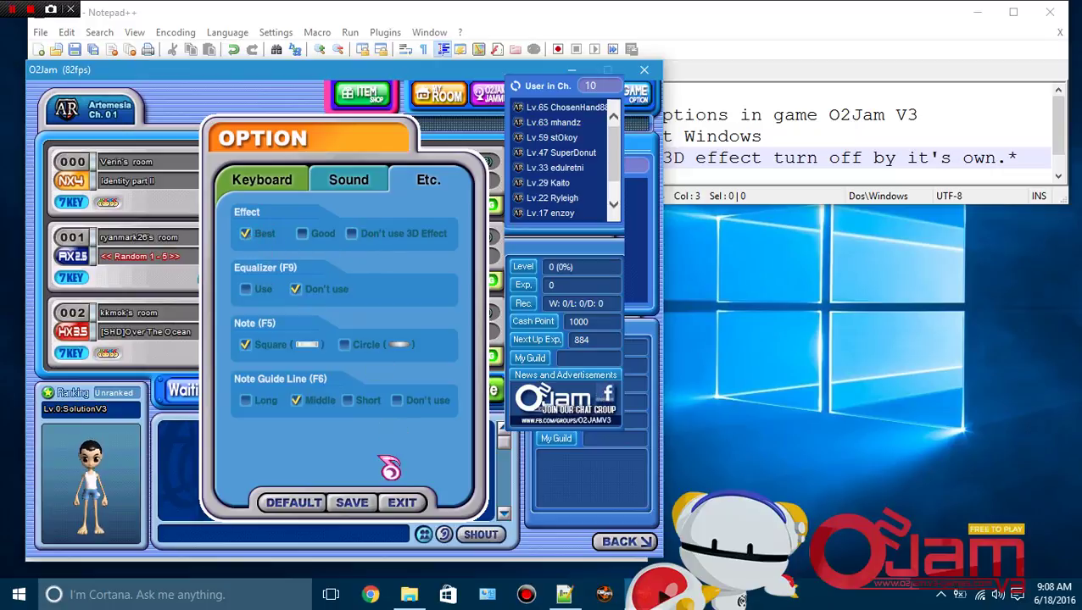
click(352, 503)
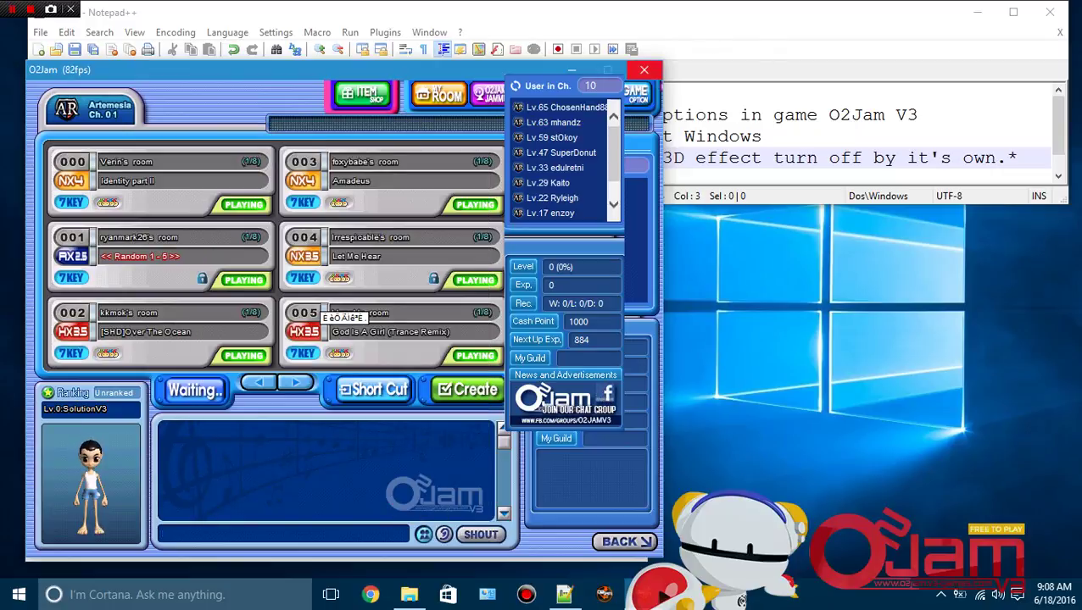
key(Escape)
click(325, 390)
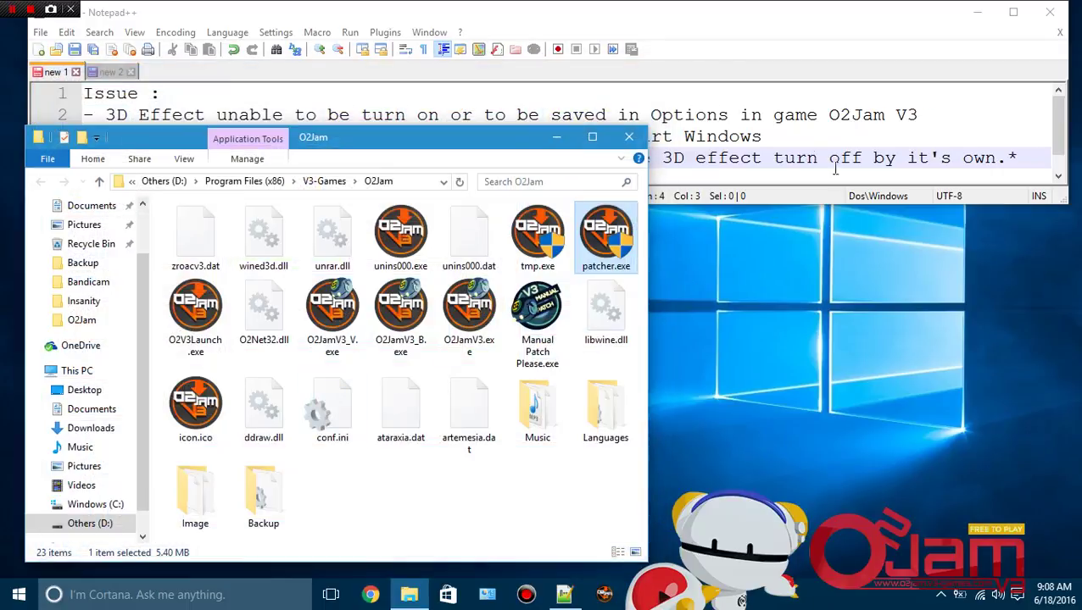
Step: Review the notes about the effect turning off after a game restart, and relaunch the game through patcher.exe
click(770, 136)
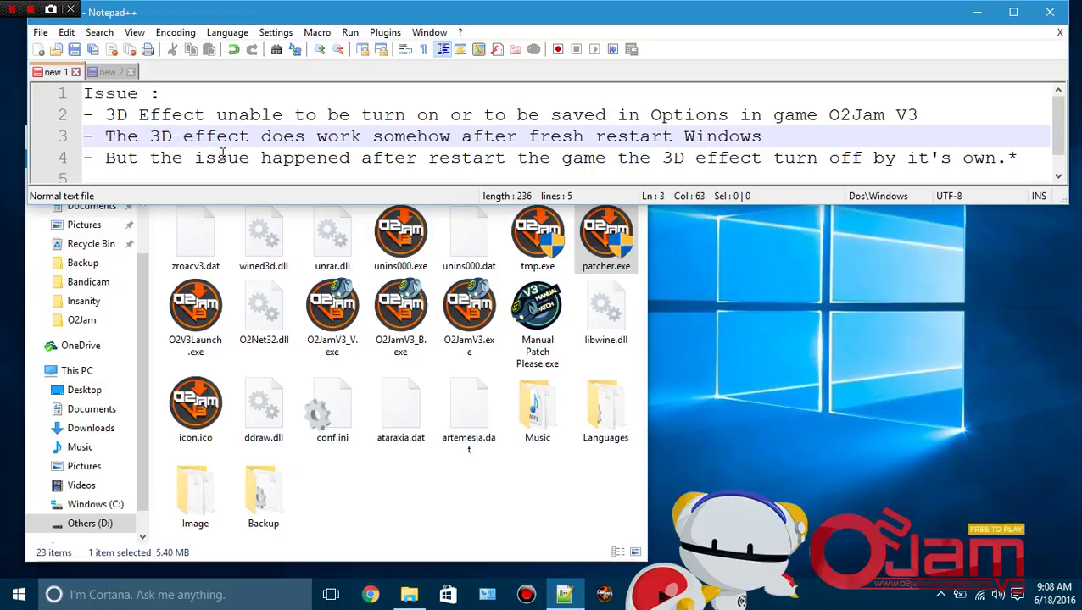
drag(405, 158, 821, 164)
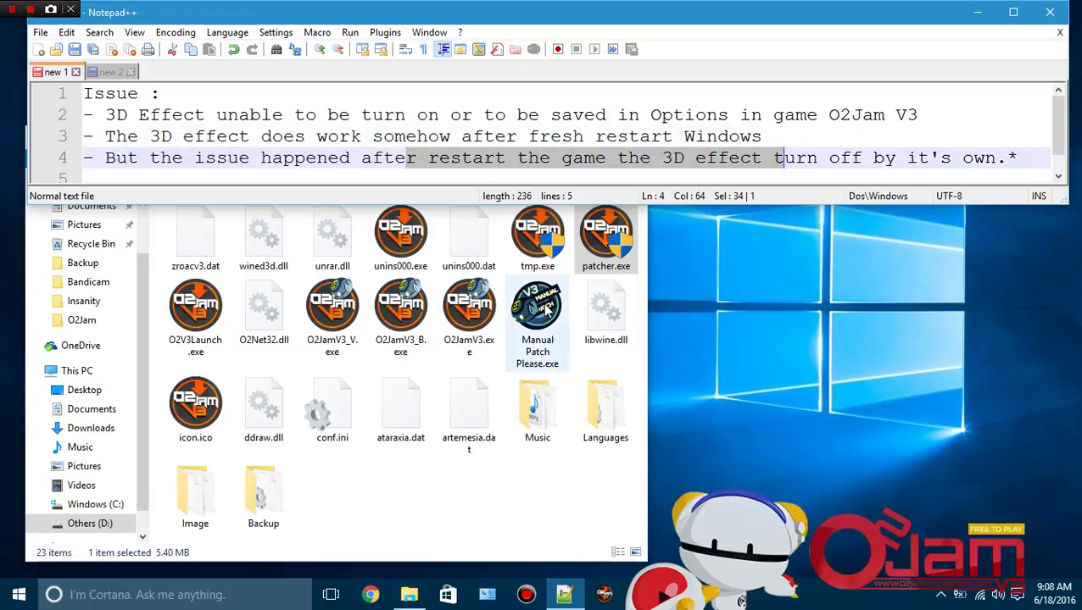
double_click(605, 242)
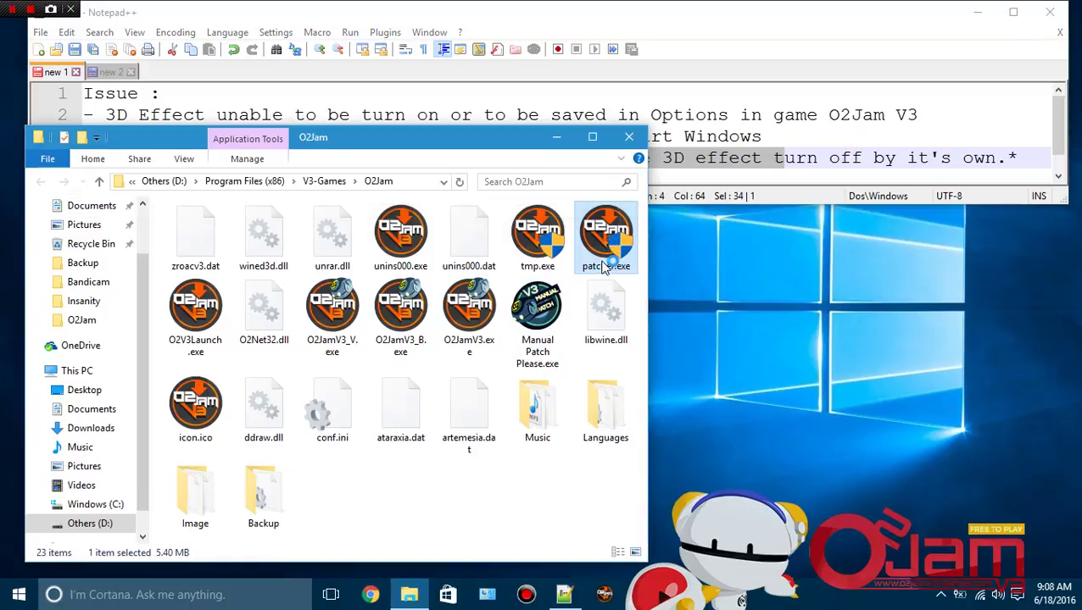
click(714, 387)
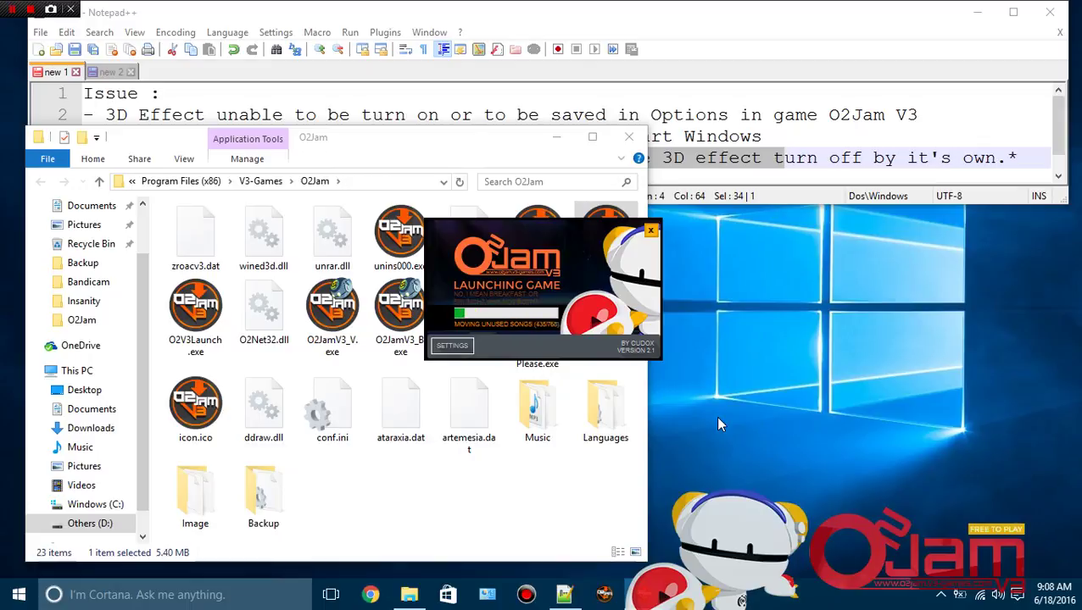
Step: Log in to the game, enter the first AR channel, and decline the tutorial
click(681, 350)
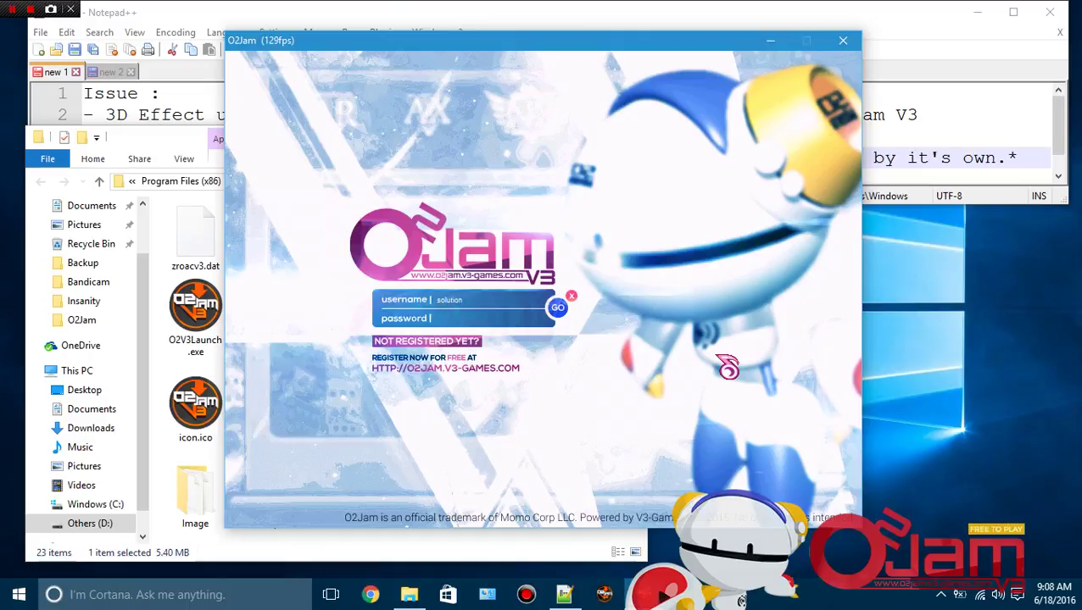
key(Return)
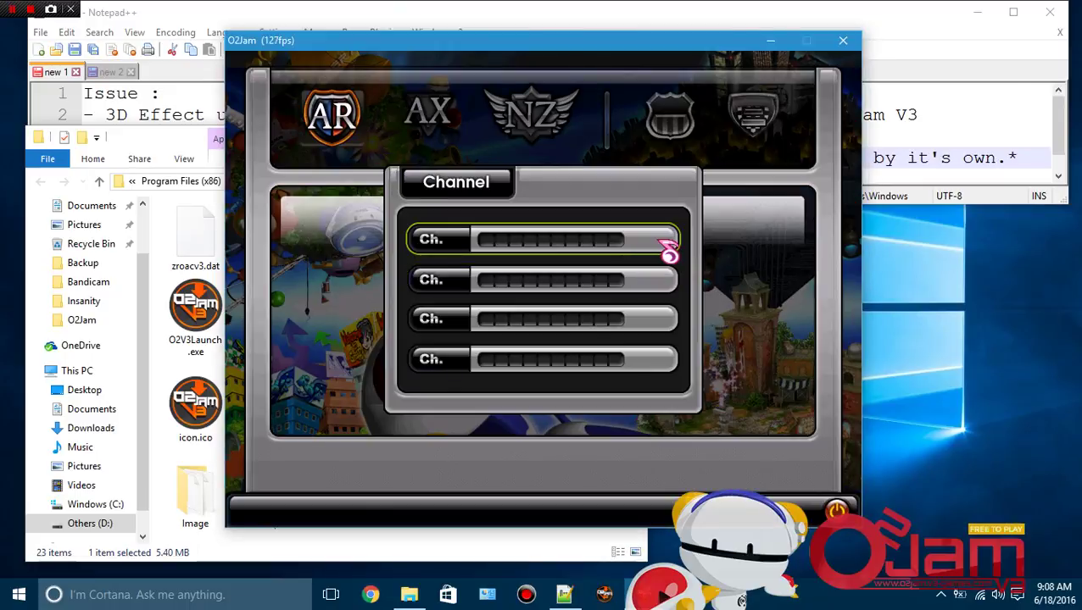
click(661, 245)
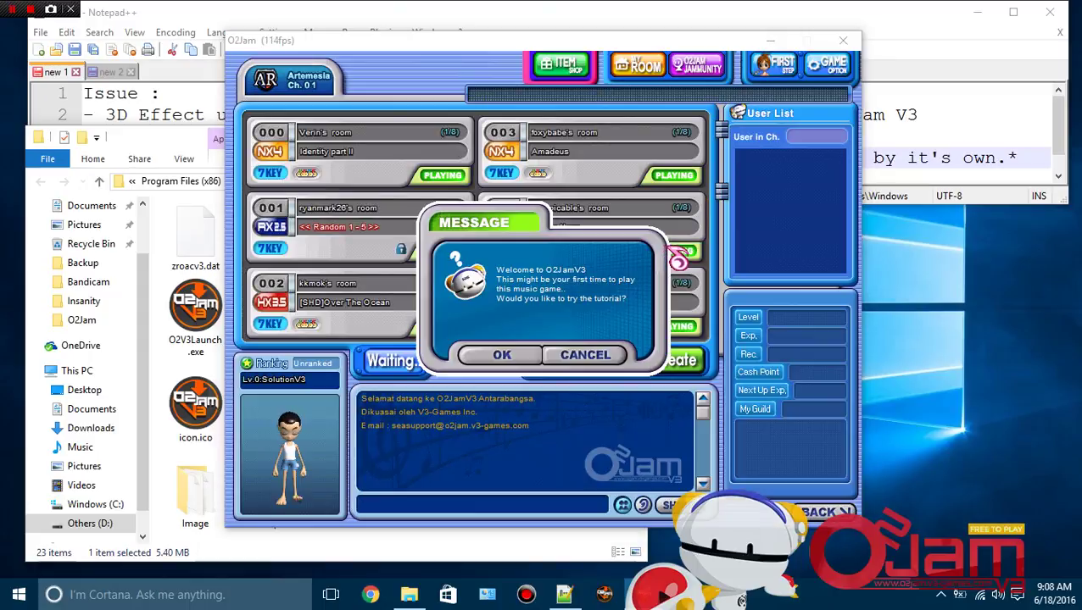
click(606, 354)
Step: Create a Normal room with the default title and start the song New Divide at x4 speed
click(678, 363)
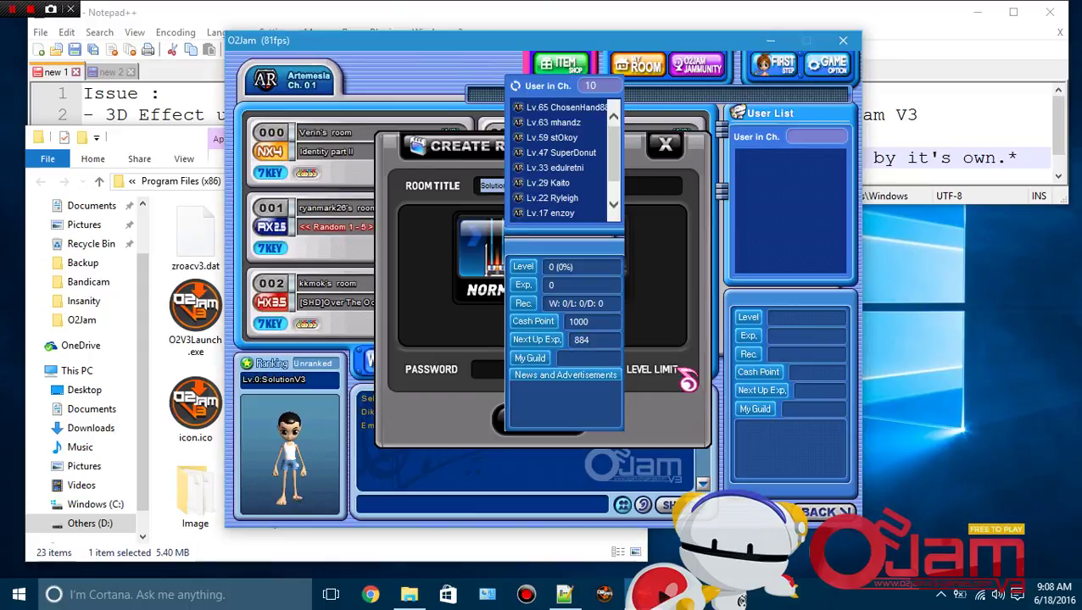
drag(393, 42, 226, 55)
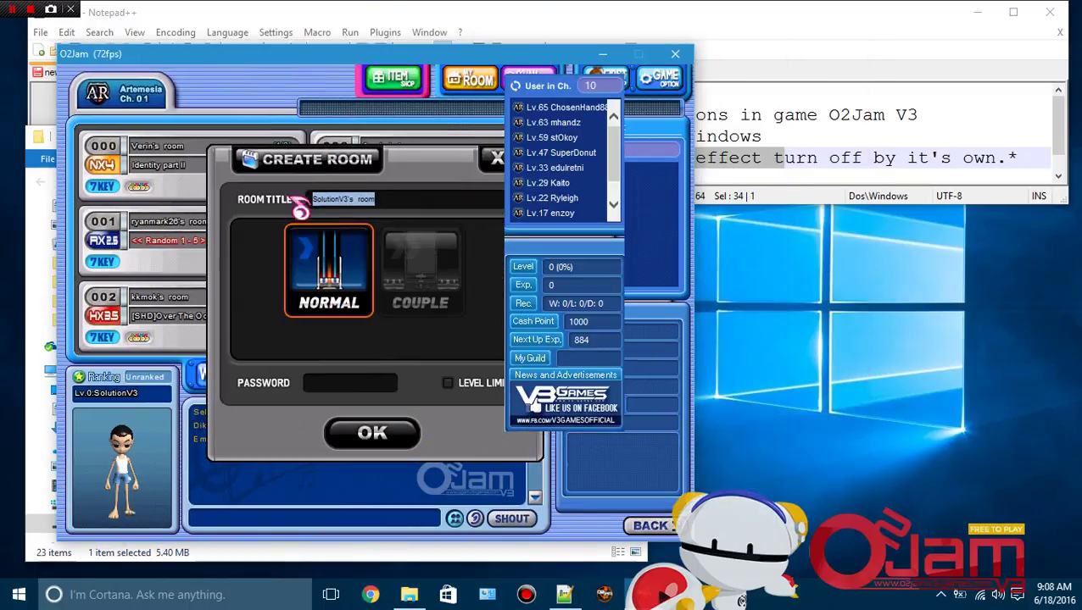
click(371, 434)
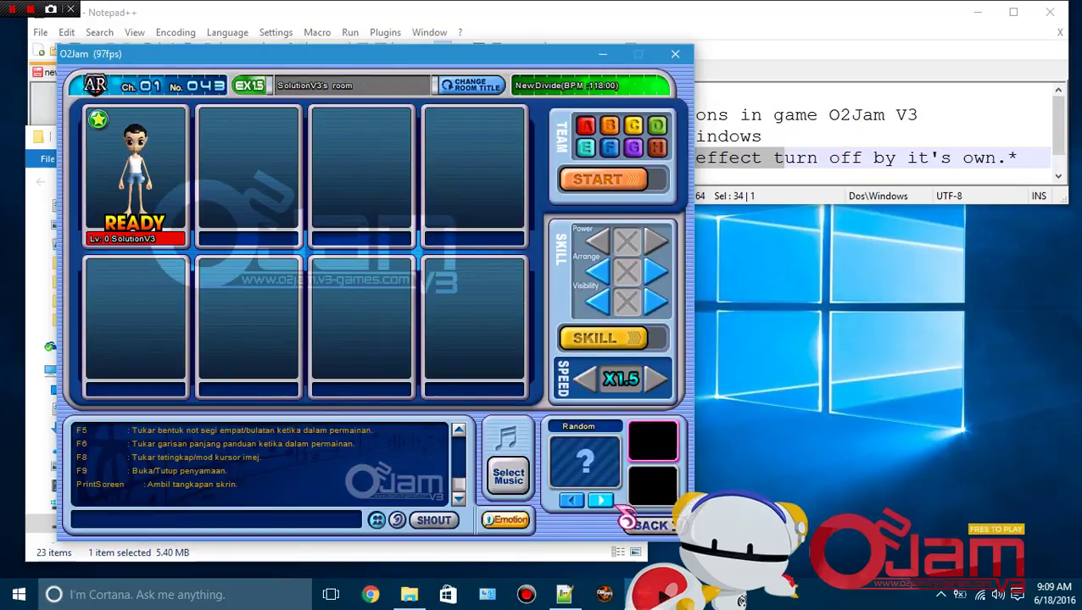
click(511, 477)
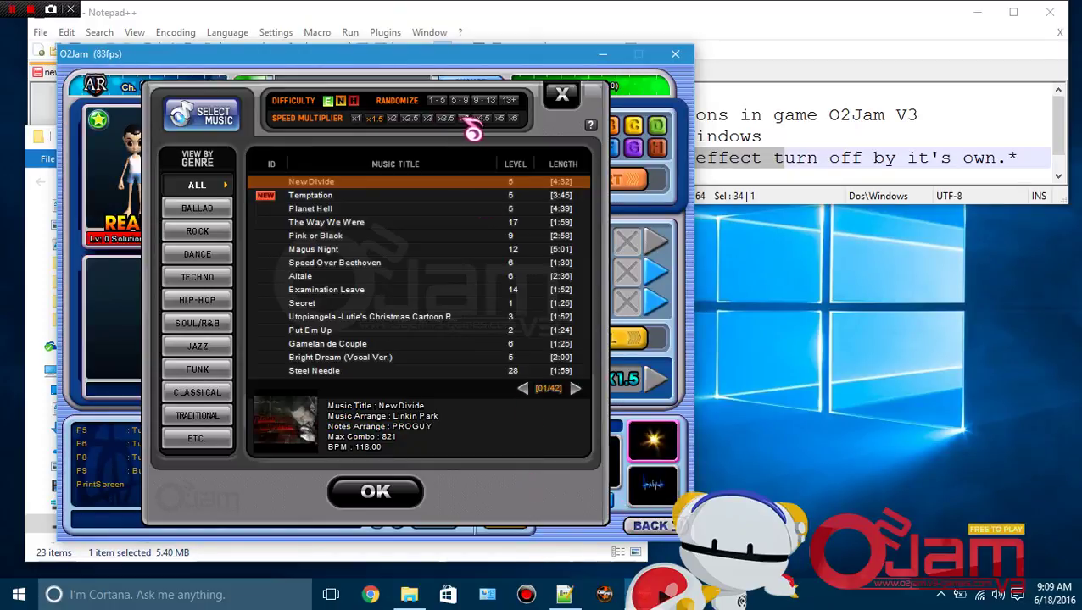
click(398, 495)
click(599, 195)
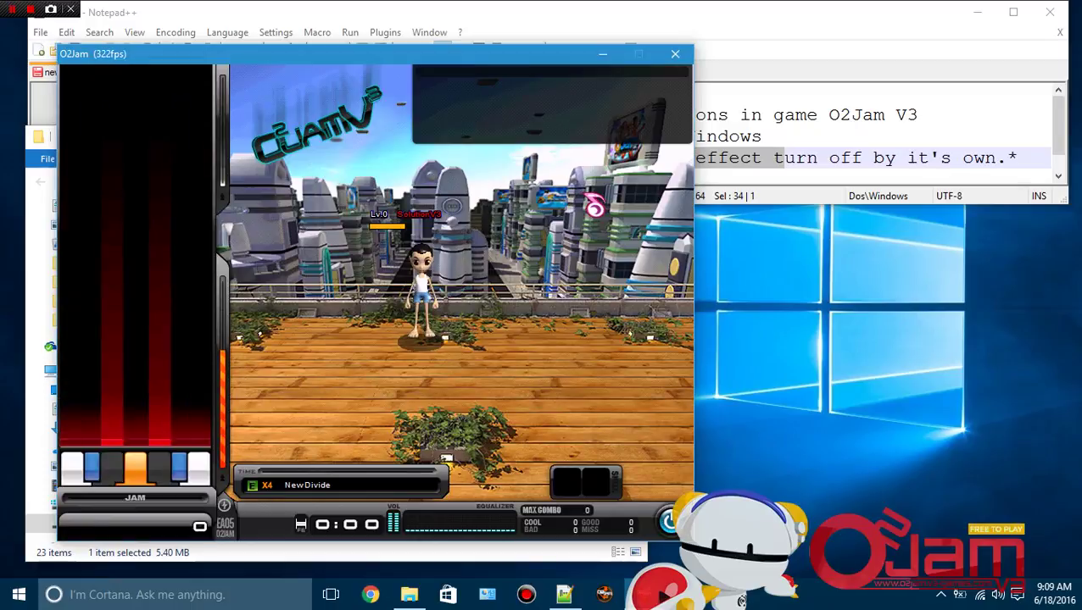
Step: Play the opening of New Divide to check whether the 3D hit effect appears
key(s)
key(d)
key(k)
key(j)
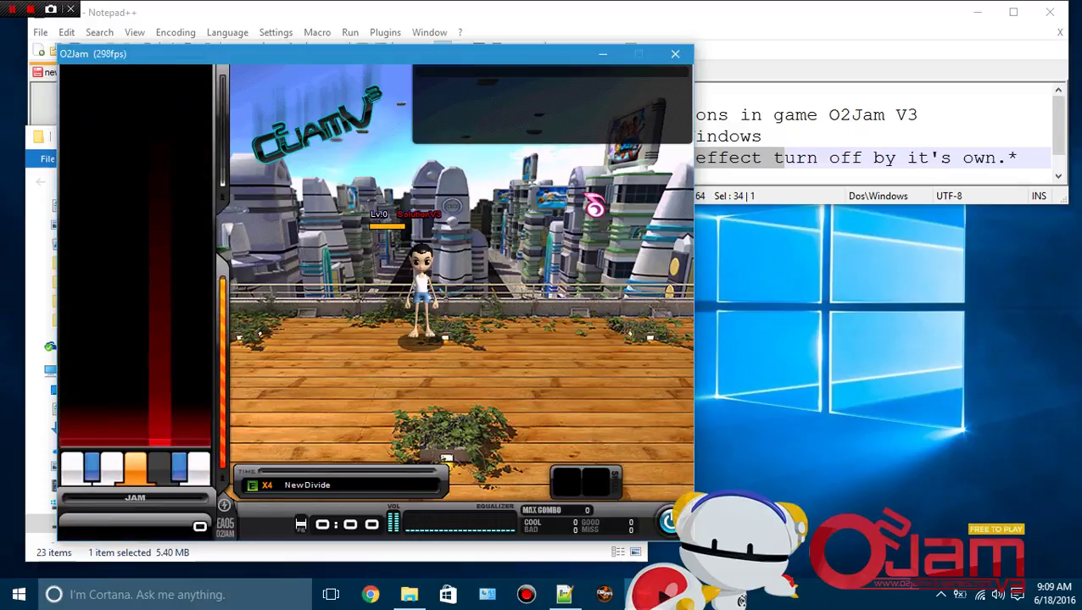
key(l)
key(f)
key(space)
key(l)
key(k)
key(j)
key(d)
key(f)
key(j)
key(l)
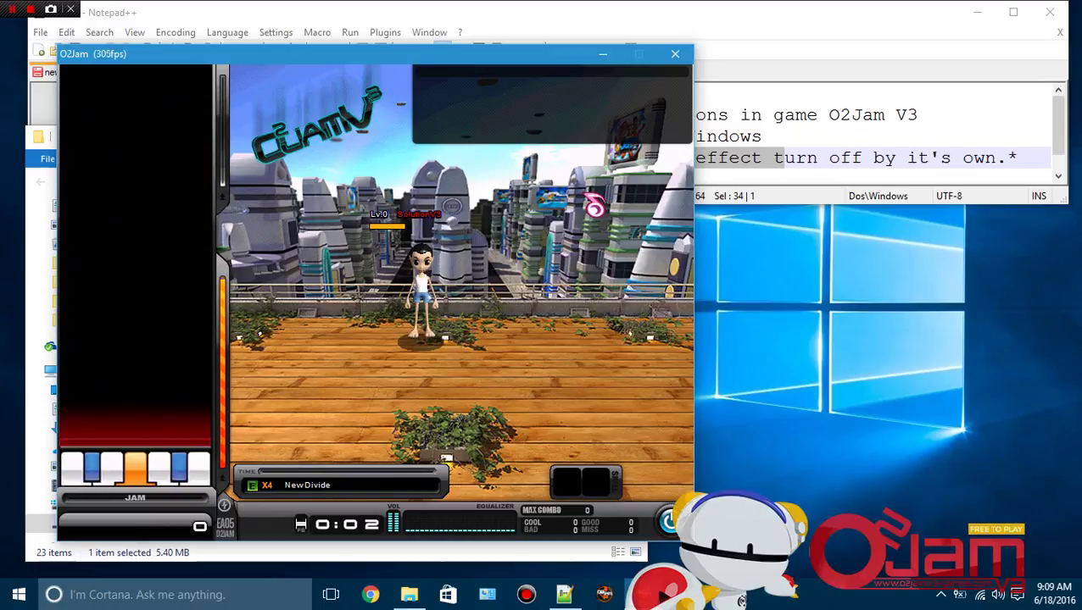
key(k)
key(j)
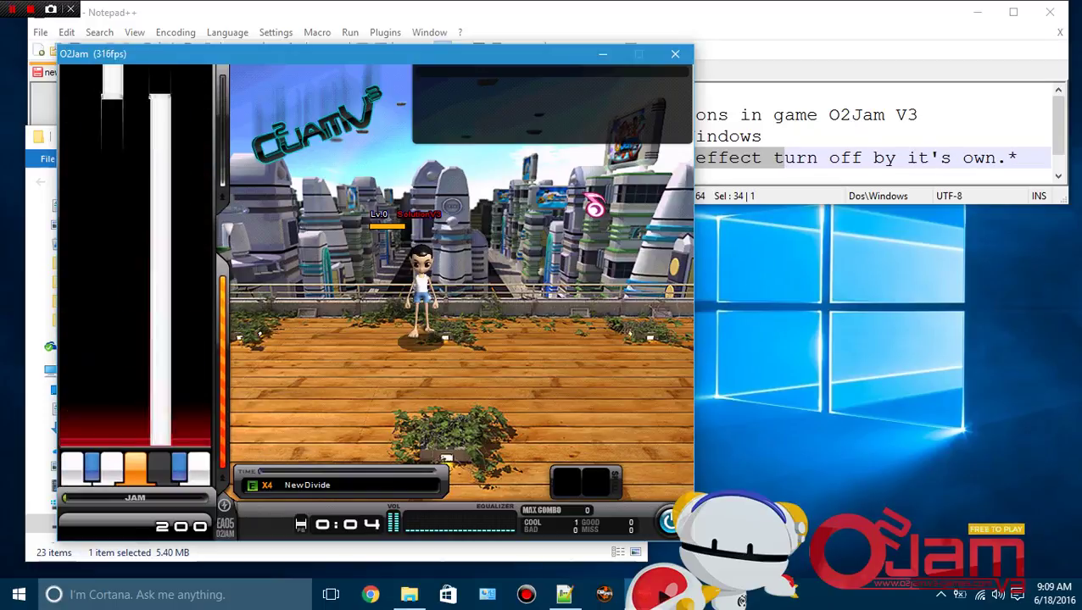
key(f)
key(k)
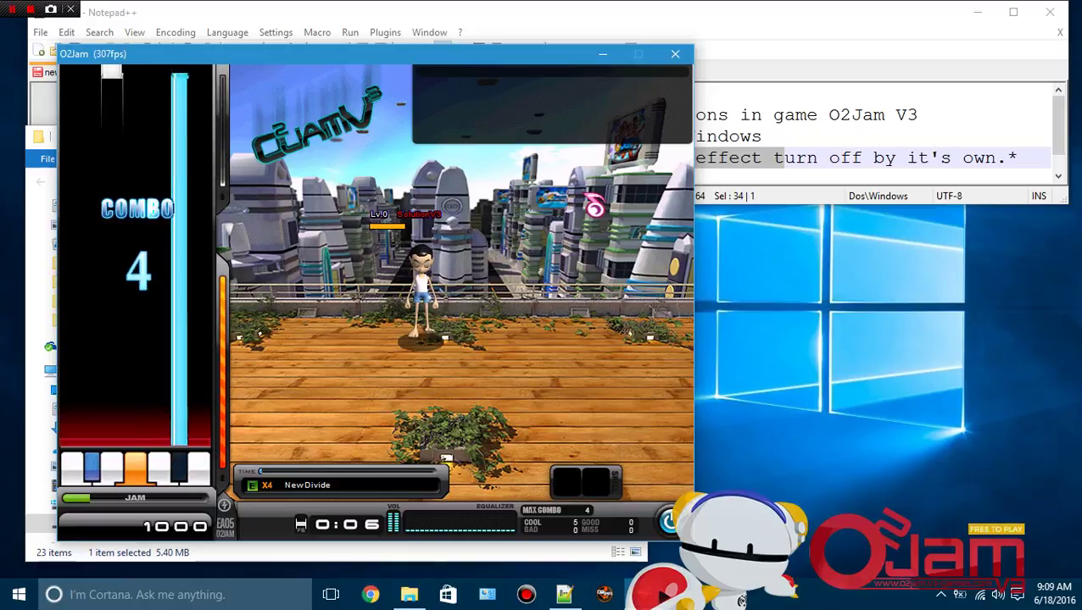
key(f)
key(l)
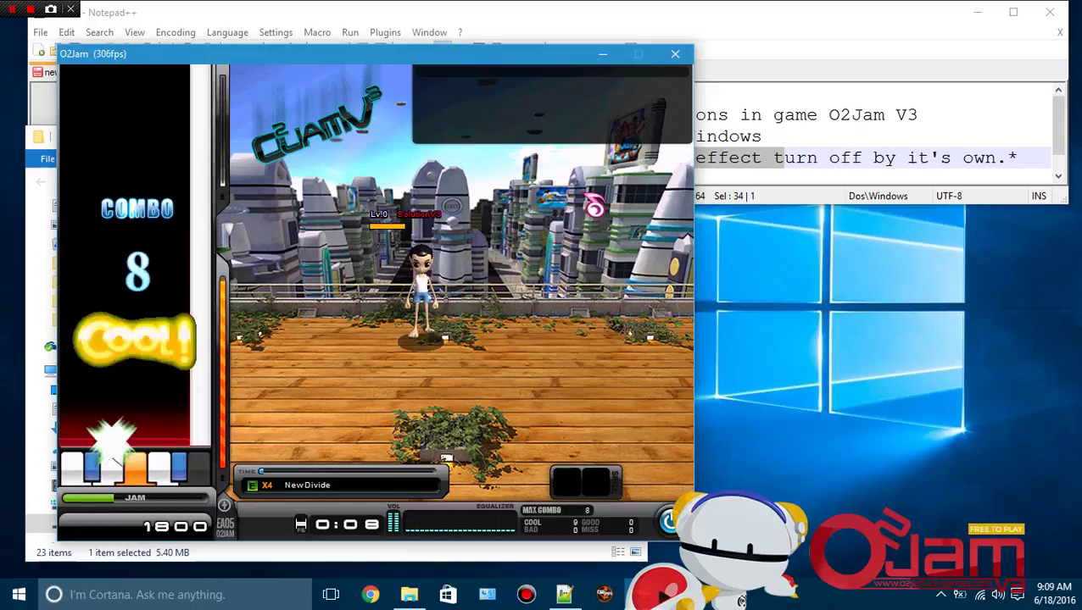
key(space)
key(k)
key(d)
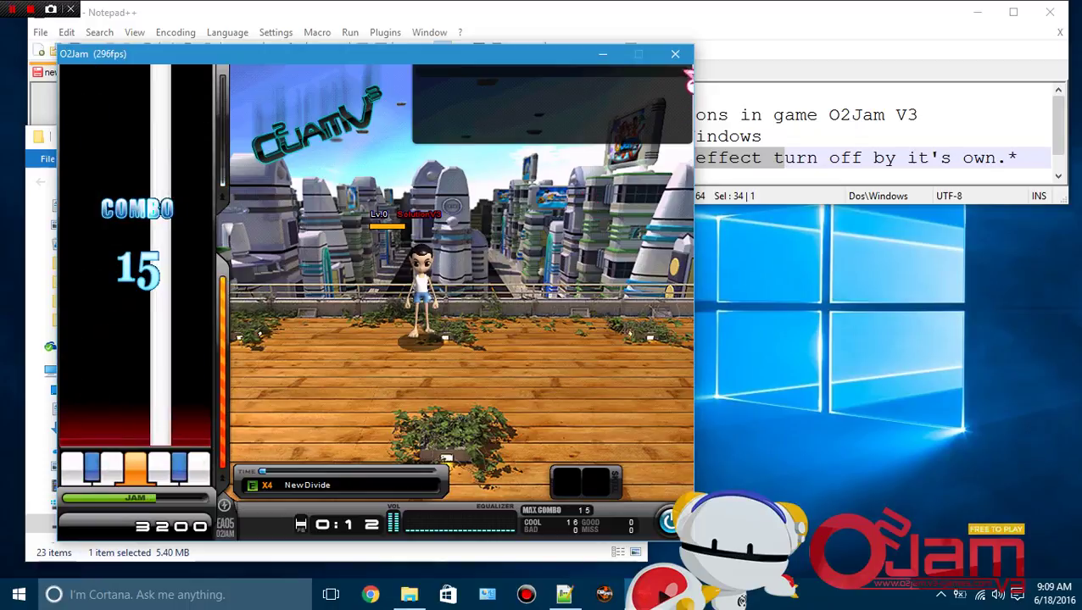
Step: Close the game and open conf.ini from the O2Jam folder in Notepad++
click(678, 54)
click(360, 369)
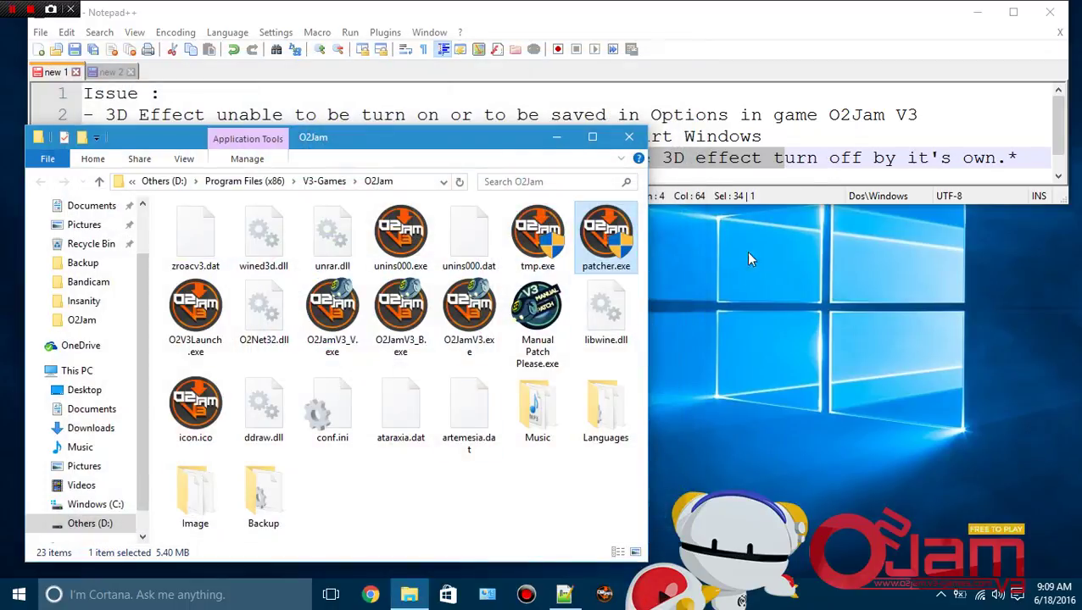
click(341, 423)
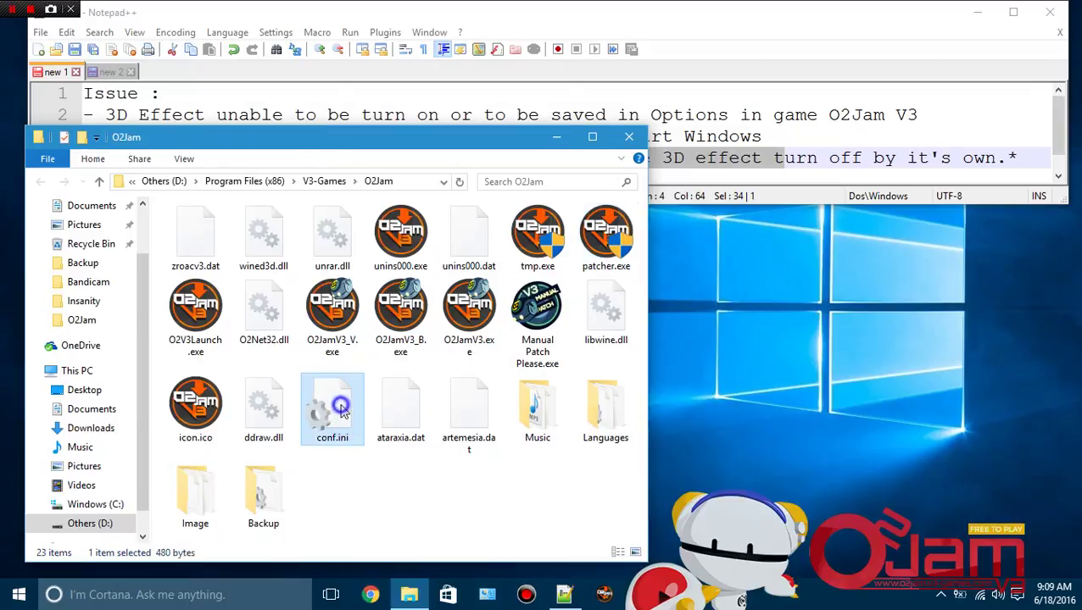
right_click(342, 411)
click(442, 103)
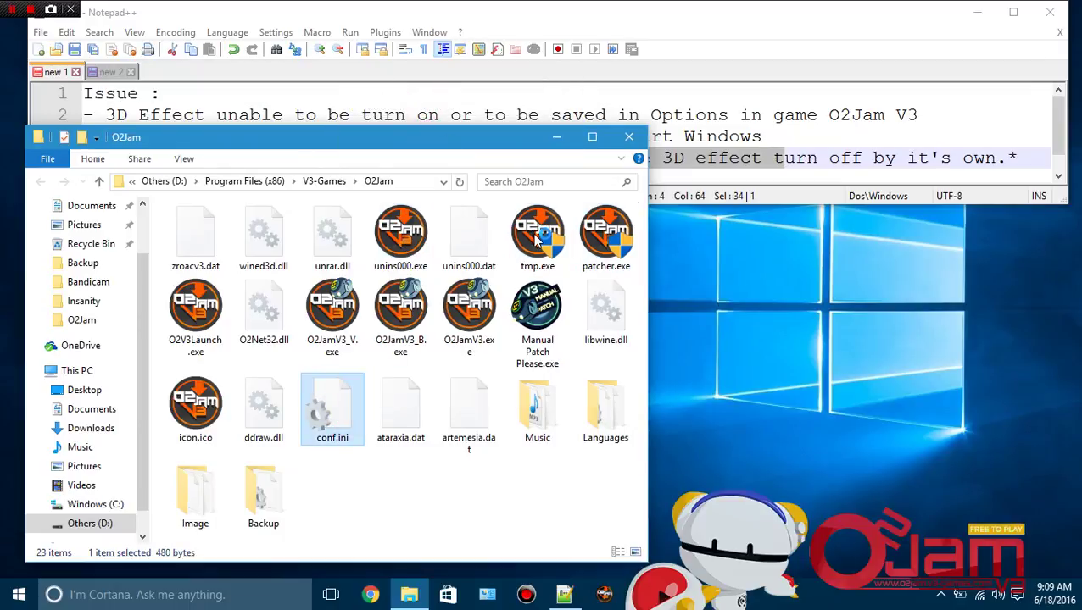
Step: Set [Emulate] to 0 in conf.ini, save and close the file, and minimize Notepad++
scroll(408, 129, down, 3)
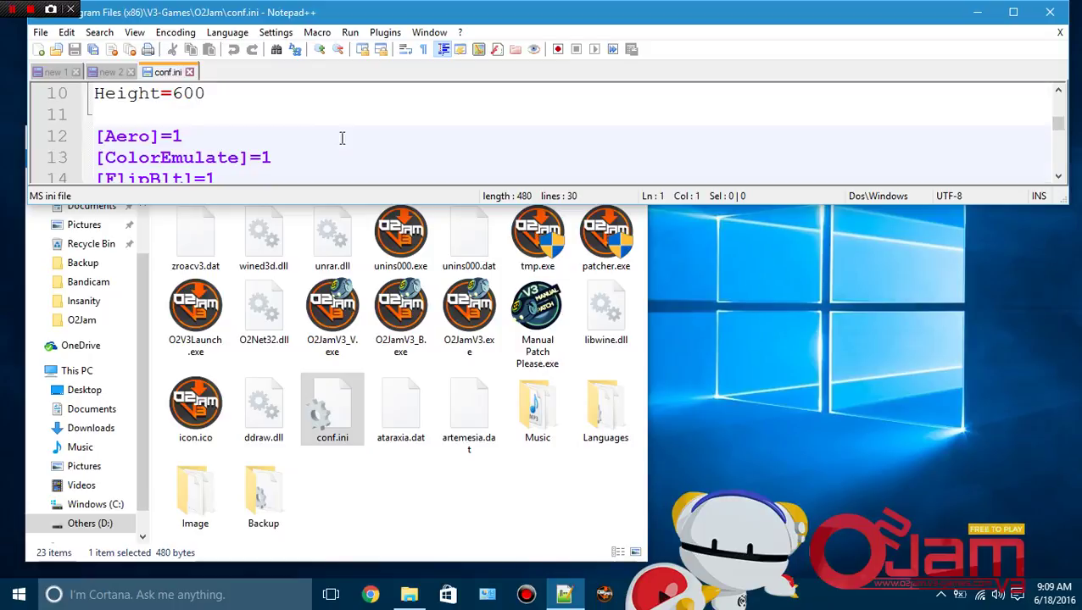
scroll(331, 137, down, 2)
click(251, 138)
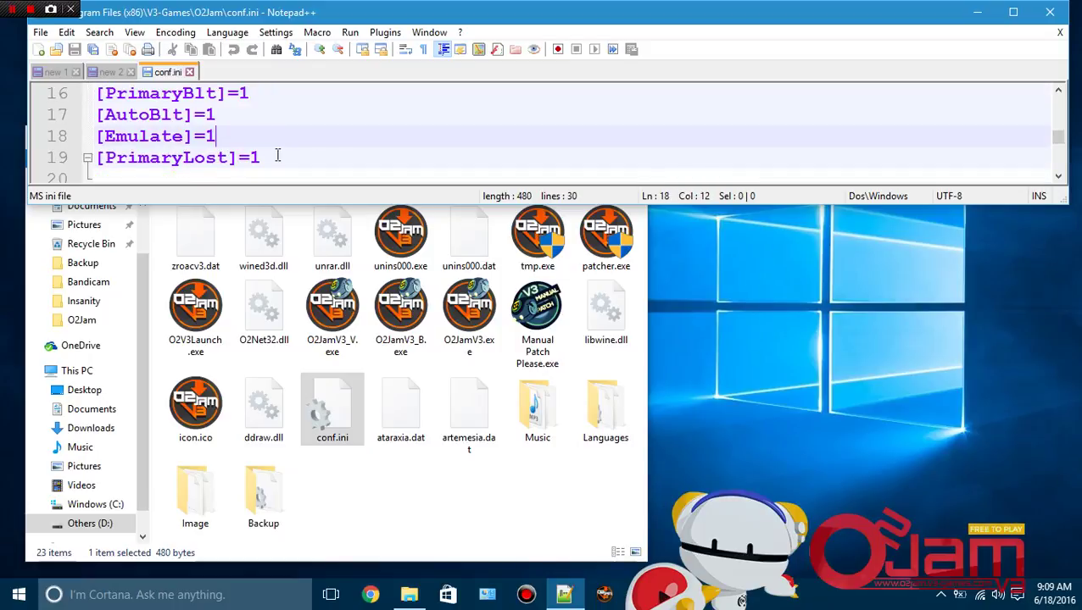
key(BackSpace)
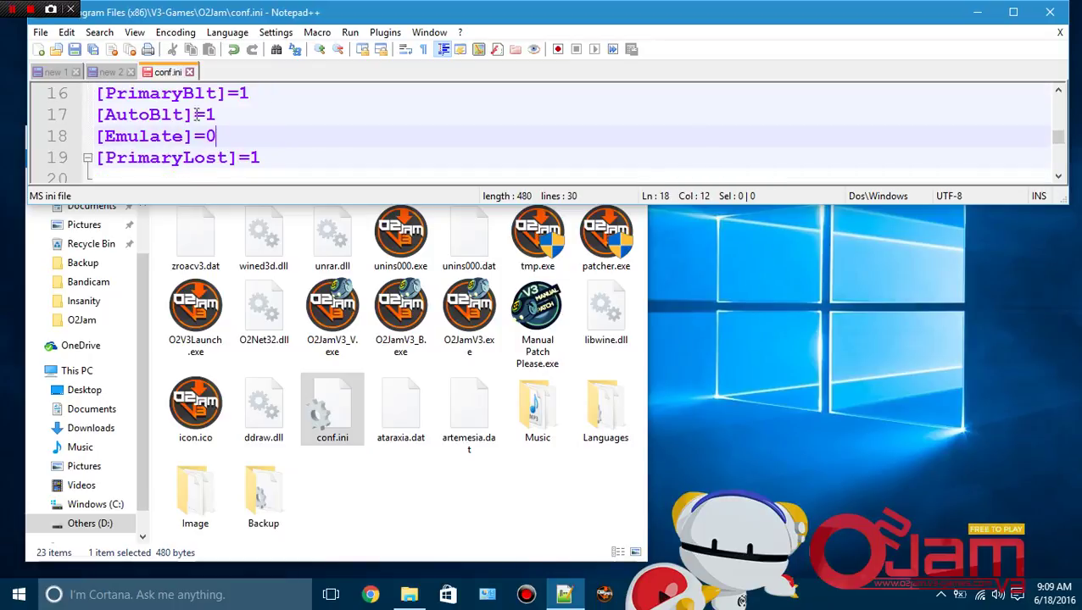
click(190, 72)
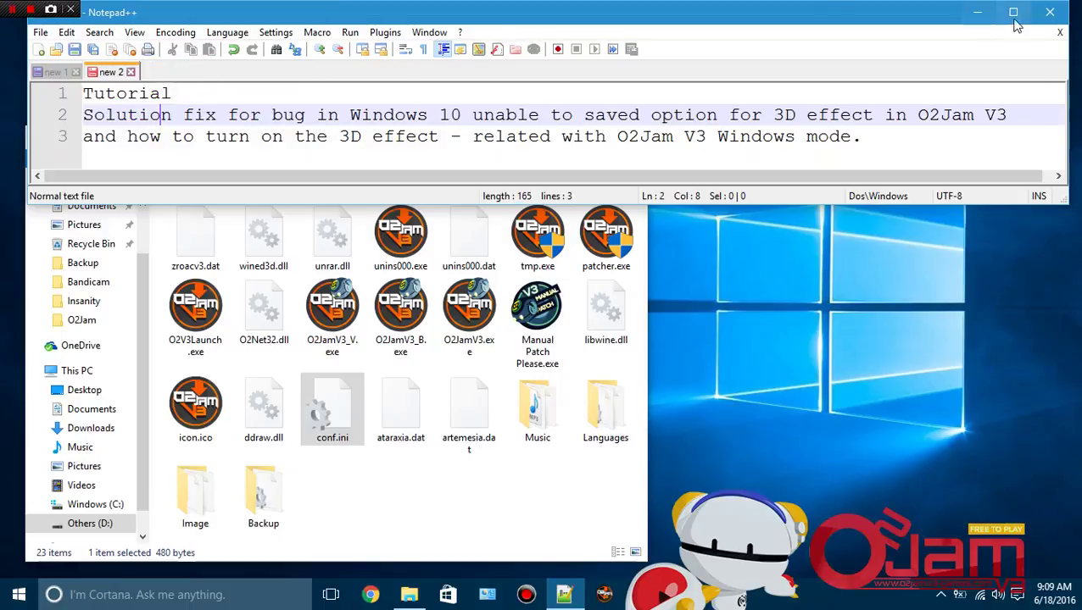
click(977, 12)
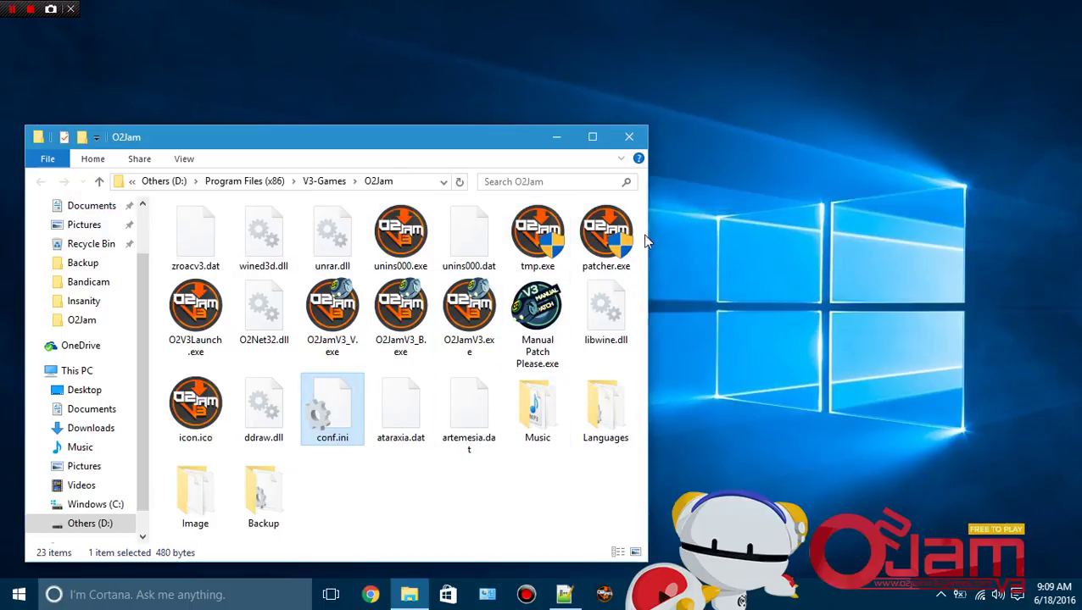
Step: Relaunch the game through patcher.exe
click(616, 253)
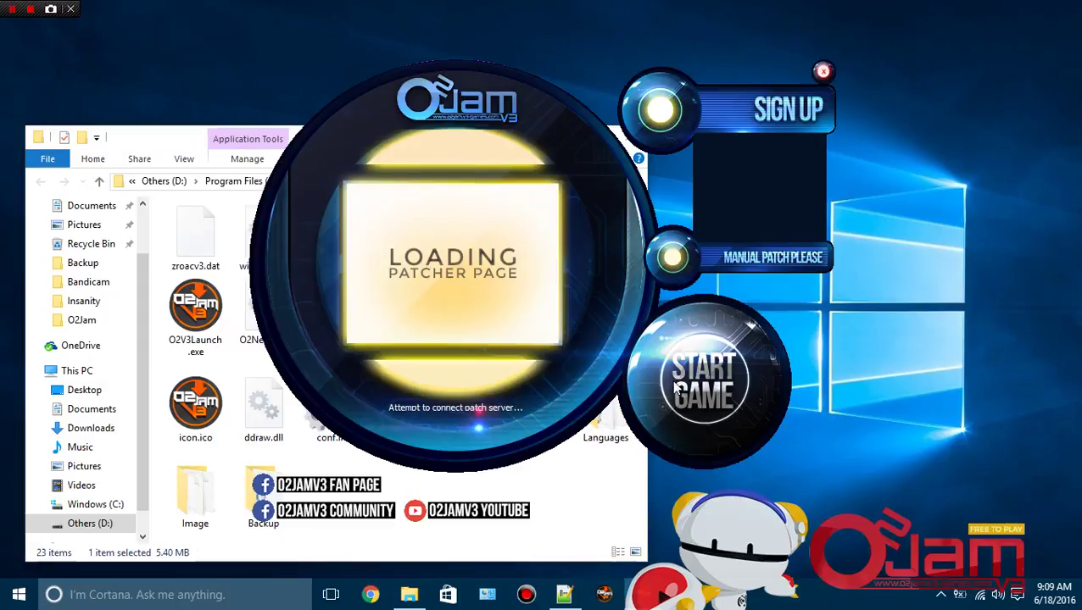
click(697, 386)
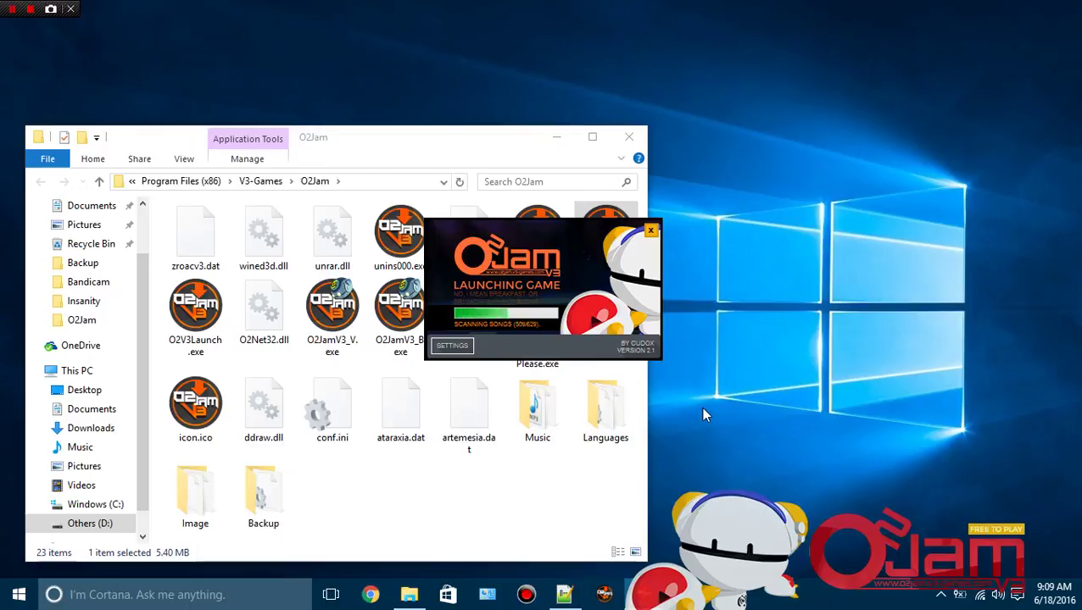
click(686, 351)
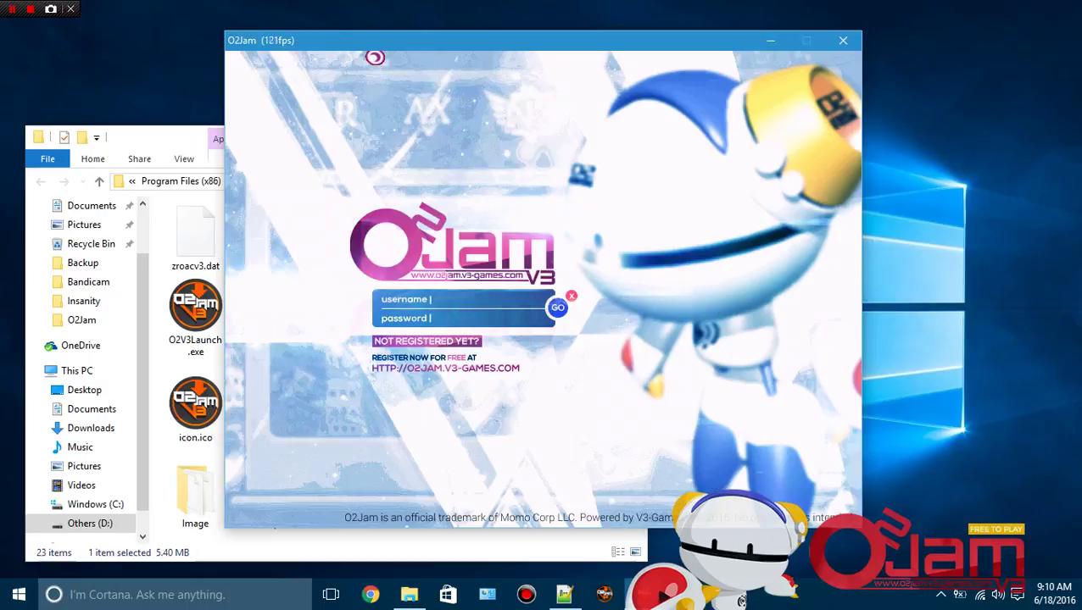
Step: Move the game window aside, log in to the first AR channel, and decline the tutorial
drag(364, 39, 170, 47)
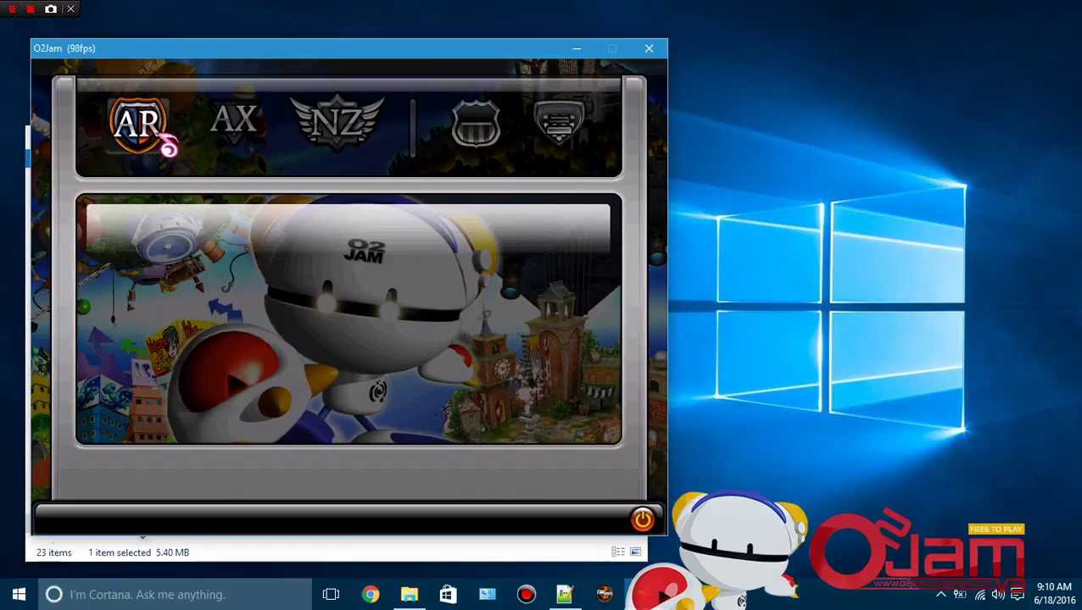
click(161, 140)
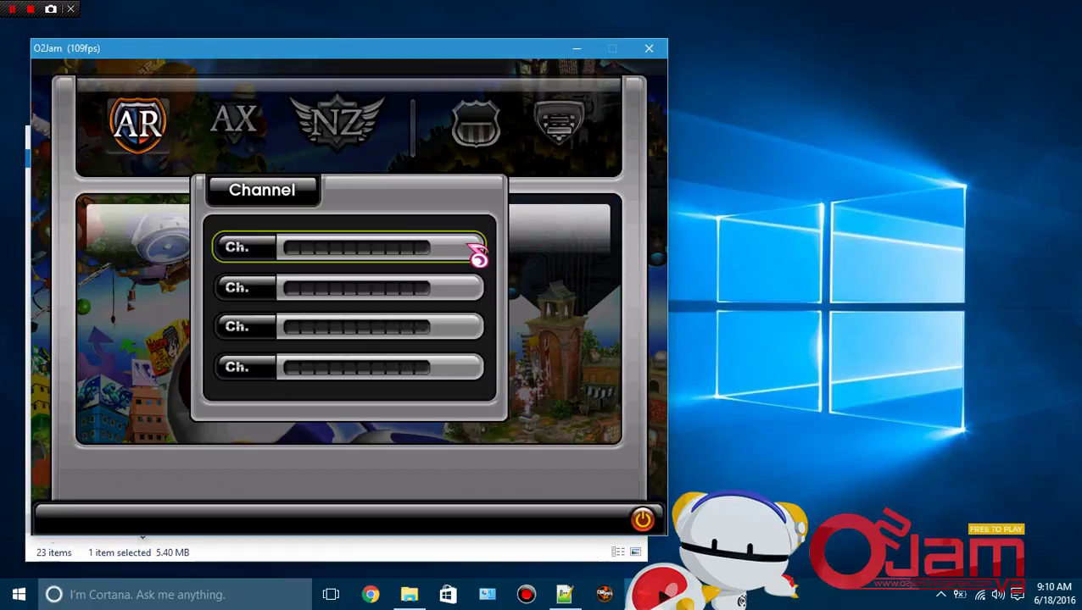
click(459, 248)
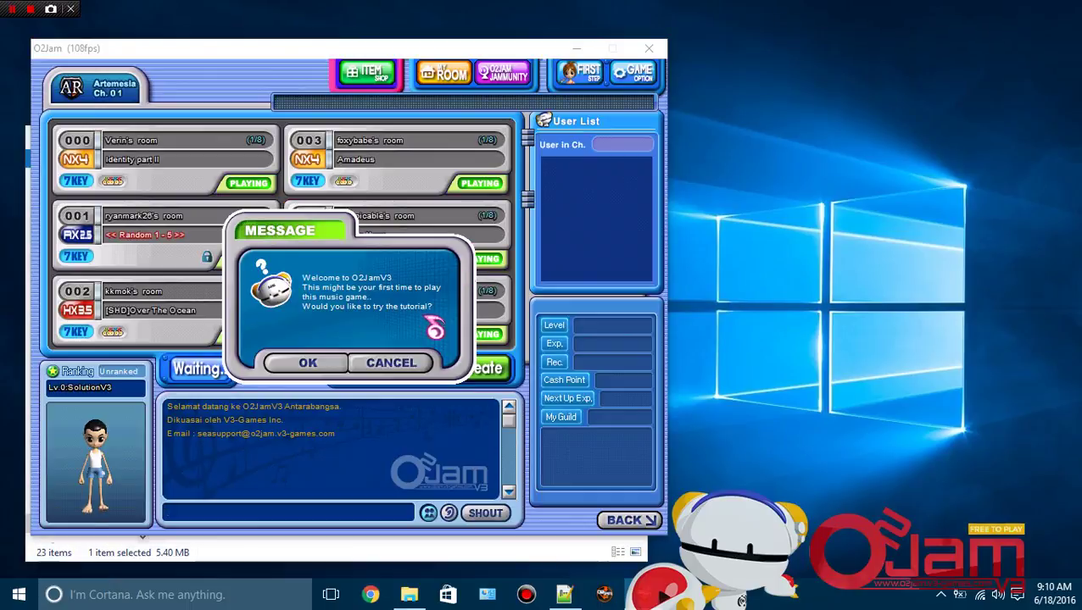
click(392, 363)
Step: Create another Normal room with the default title and start New Divide at x4 speed
click(454, 385)
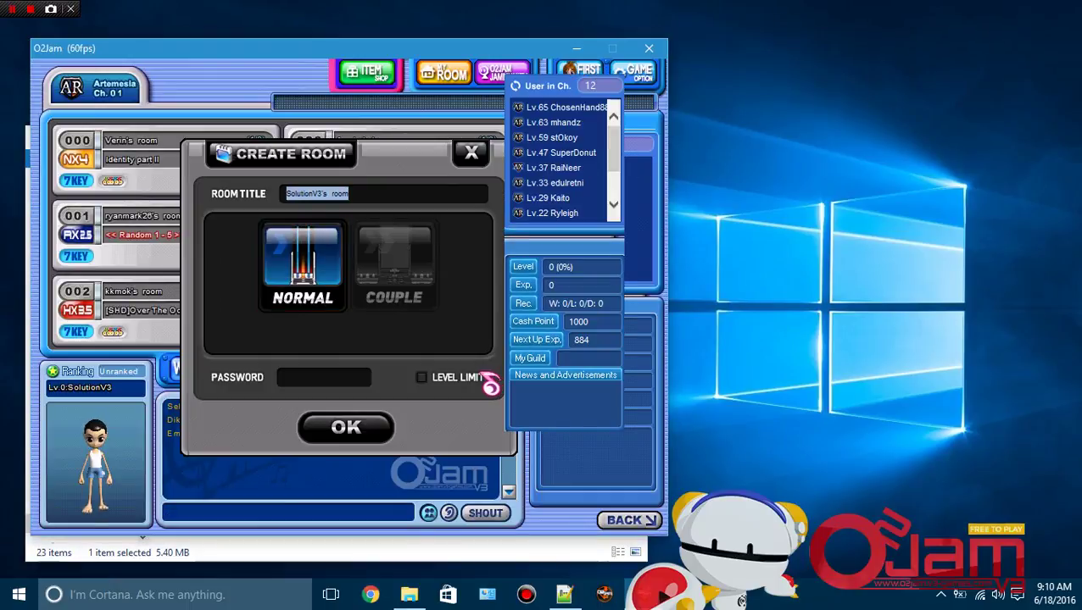
click(370, 433)
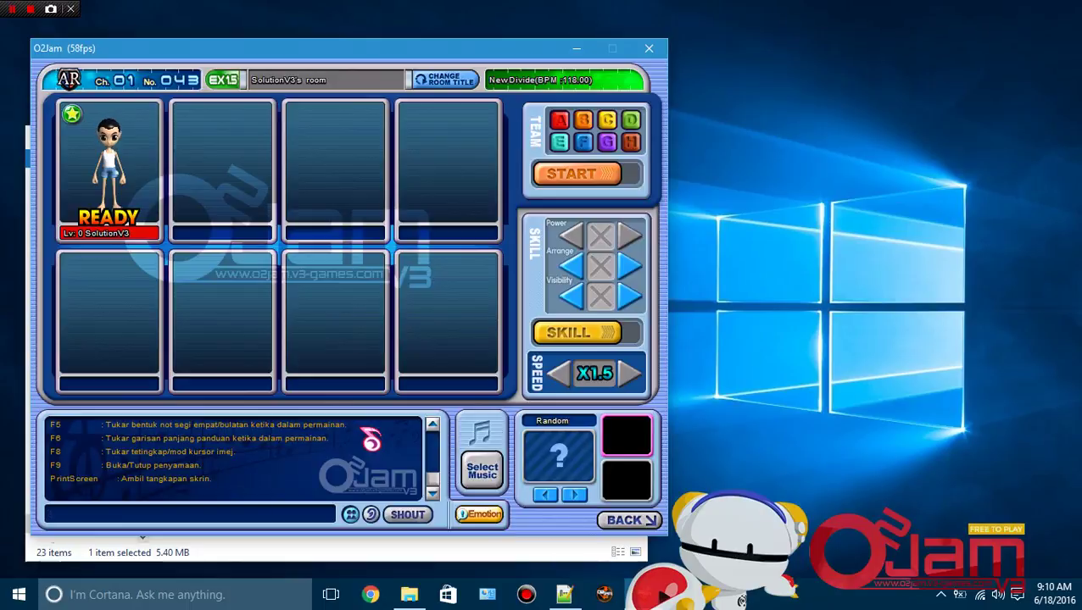
click(483, 470)
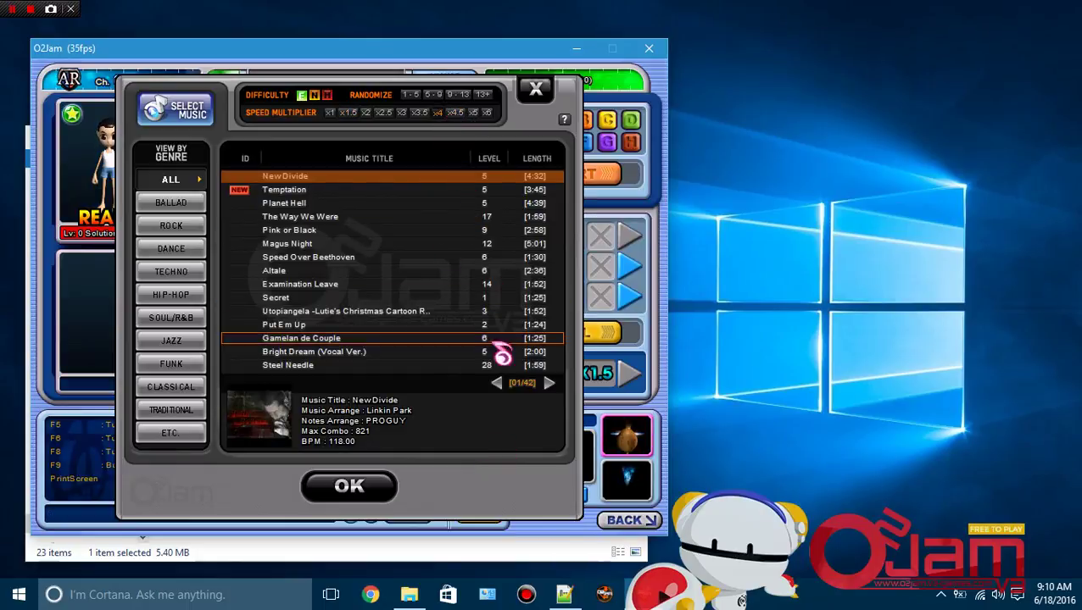
click(396, 485)
click(562, 174)
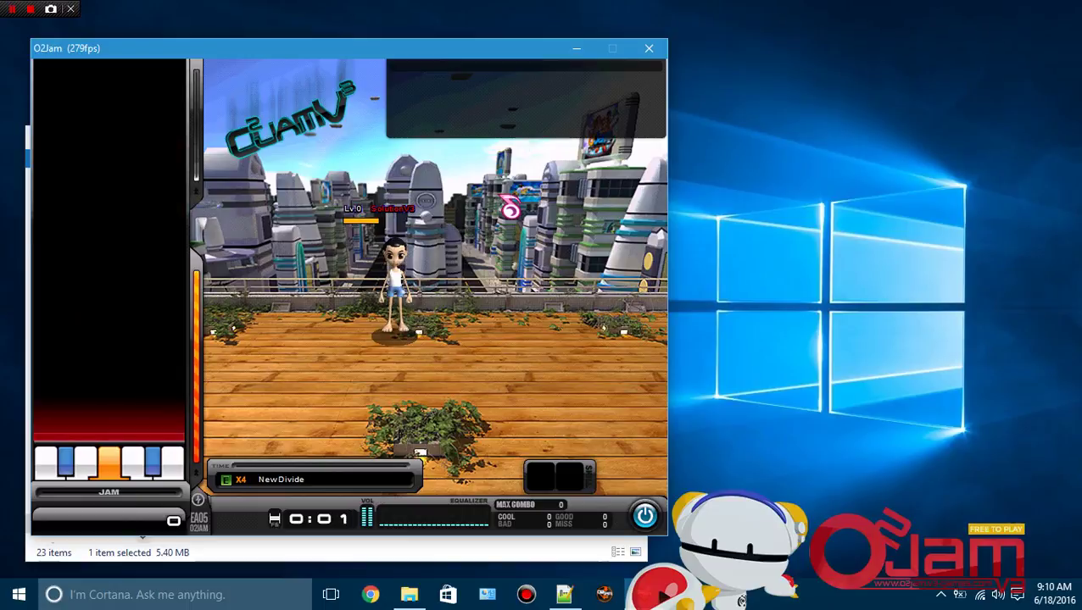
Step: Play the opening notes of New Divide as they reach the judgment line, and quit the song to the channel lobby
key(k)
key(j)
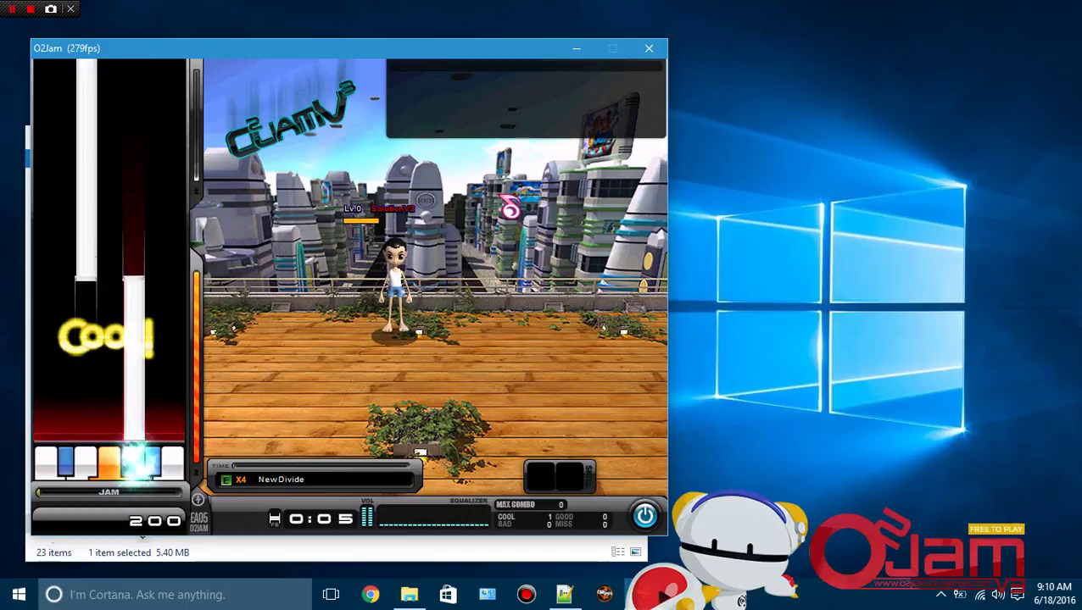
key(f)
key(k)
key(f)
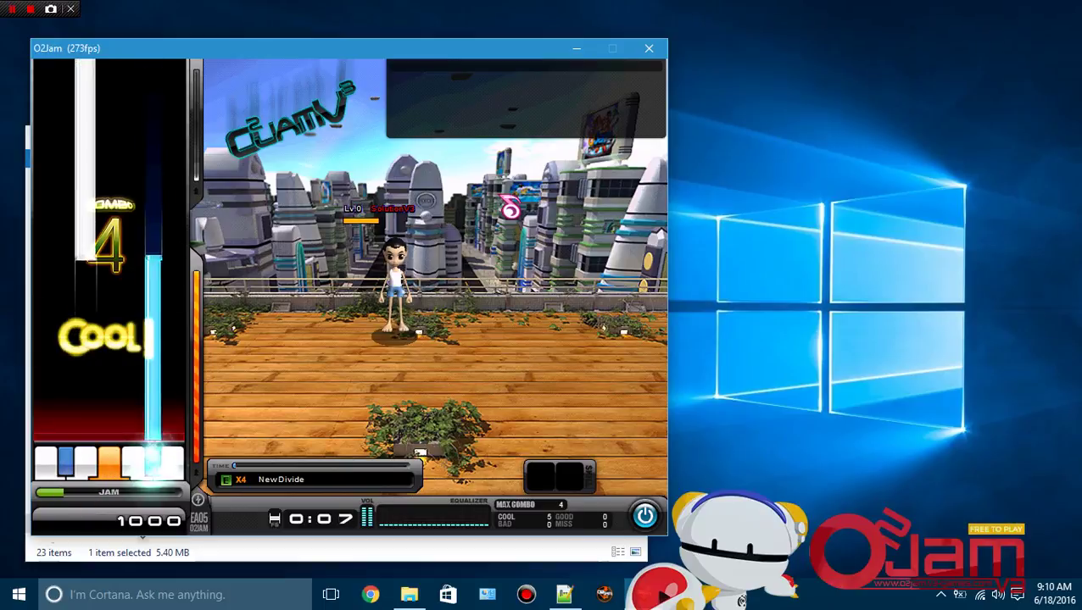
key(f)
key(k)
key(d)
key(l)
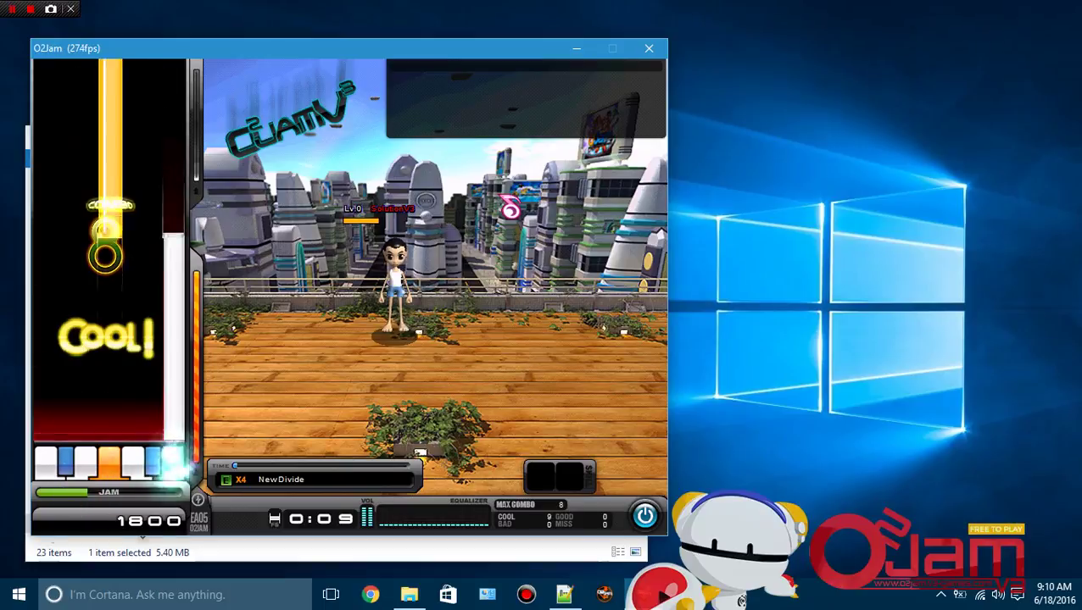
key(space)
key(d)
key(k)
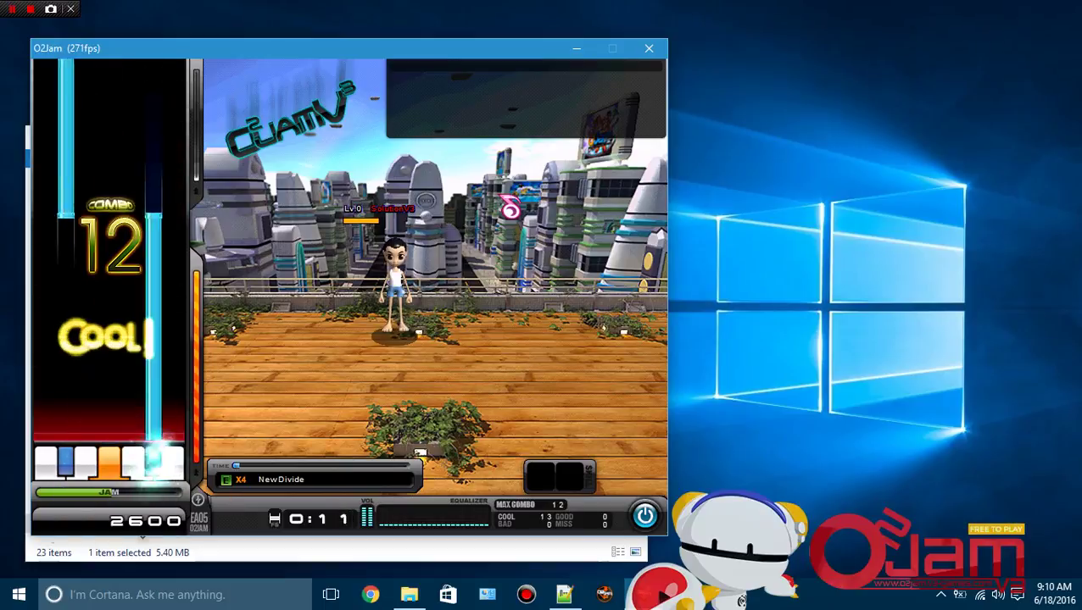
key(space)
key(f)
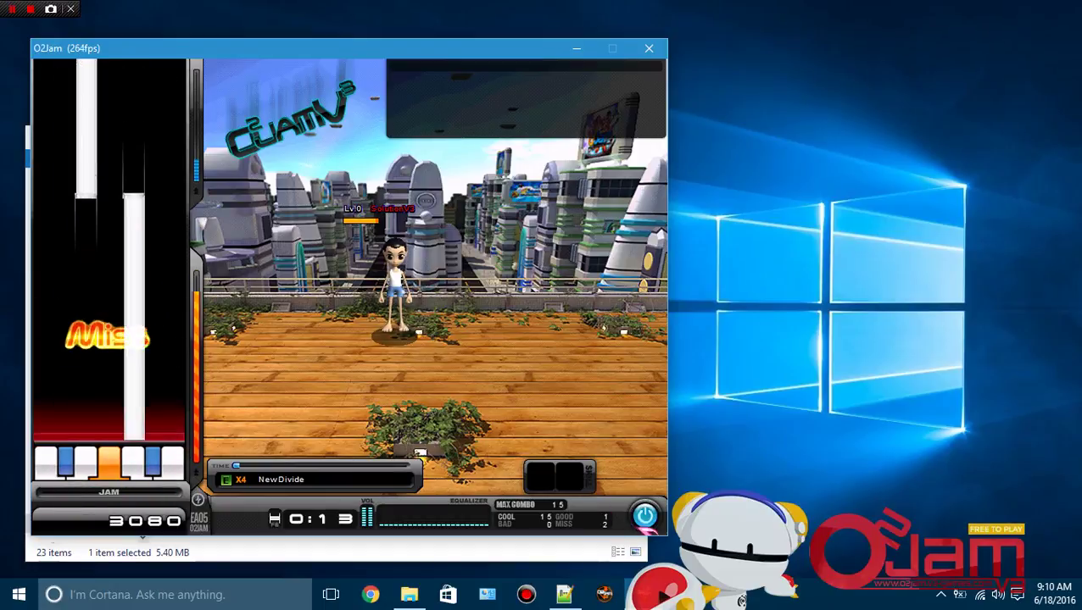
click(644, 516)
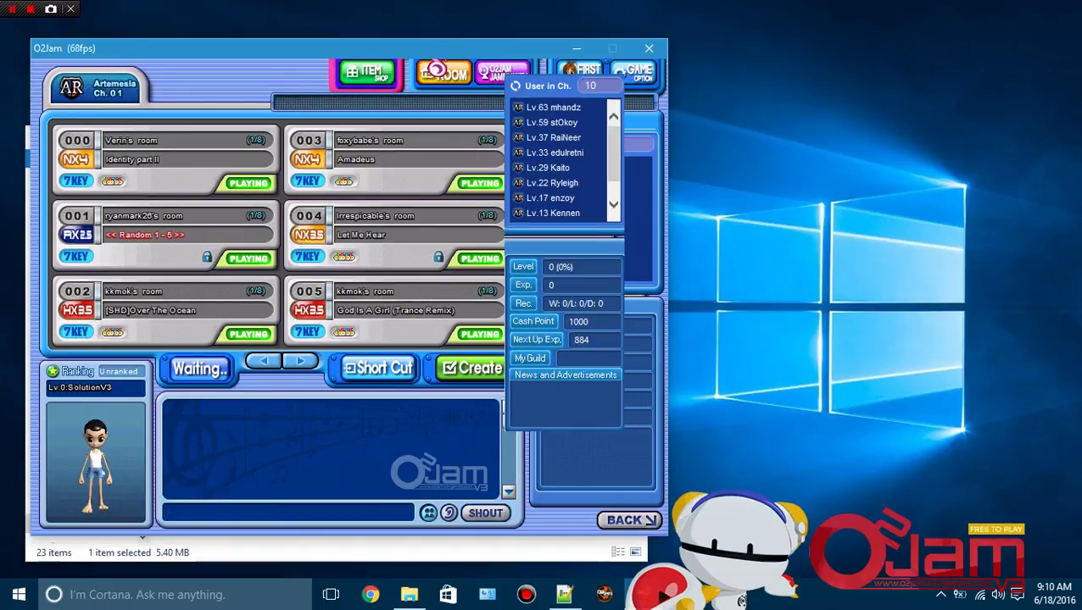
Step: Shift the game window slightly, switch to the Notepad++ tutorial notes, and return to the O2Jam window
drag(423, 58, 400, 47)
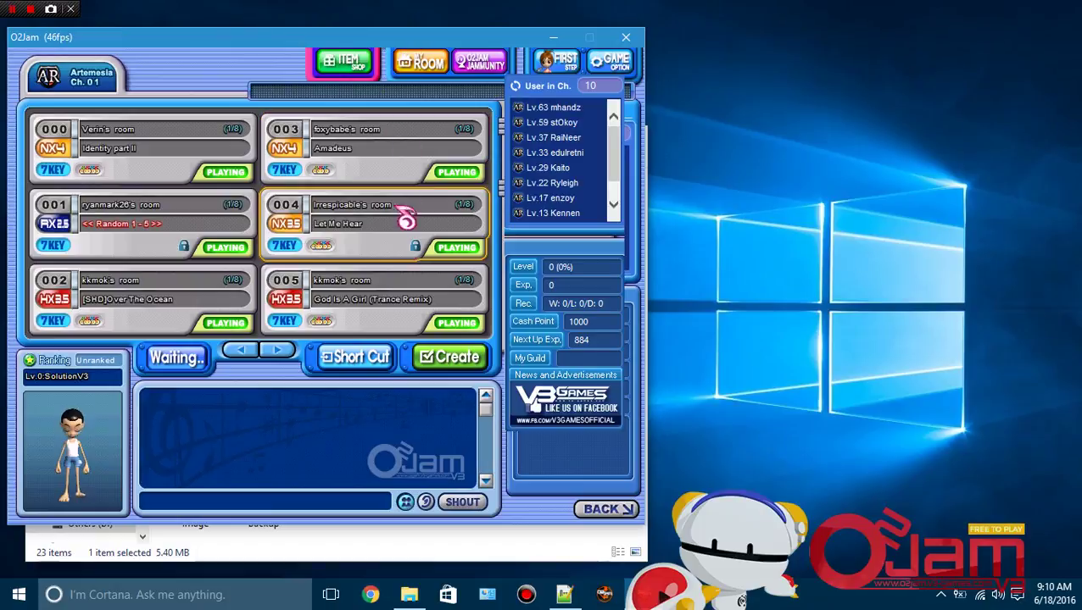
click(564, 595)
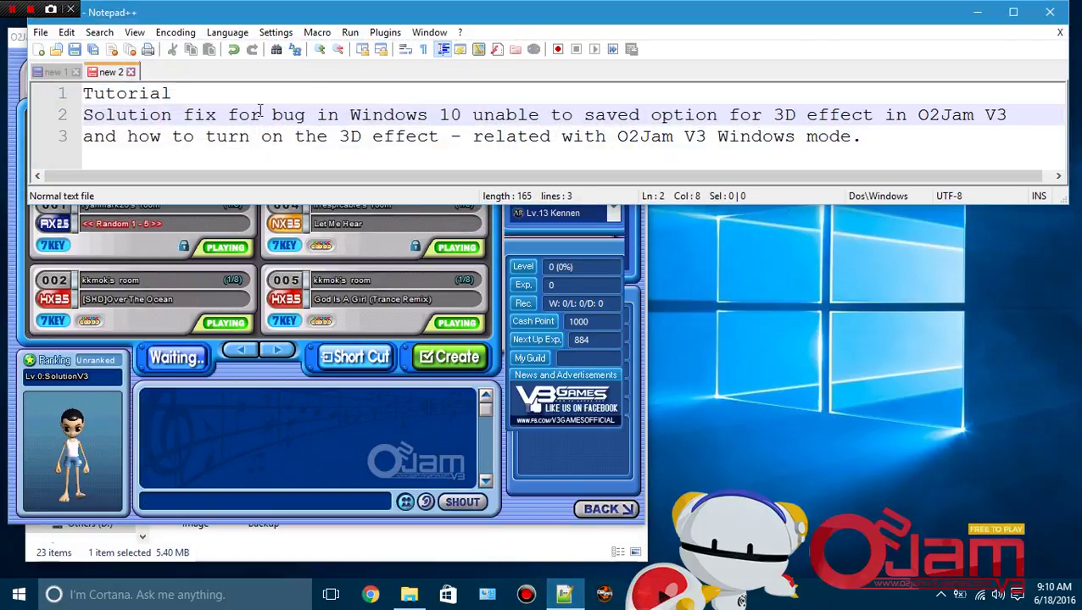
click(385, 439)
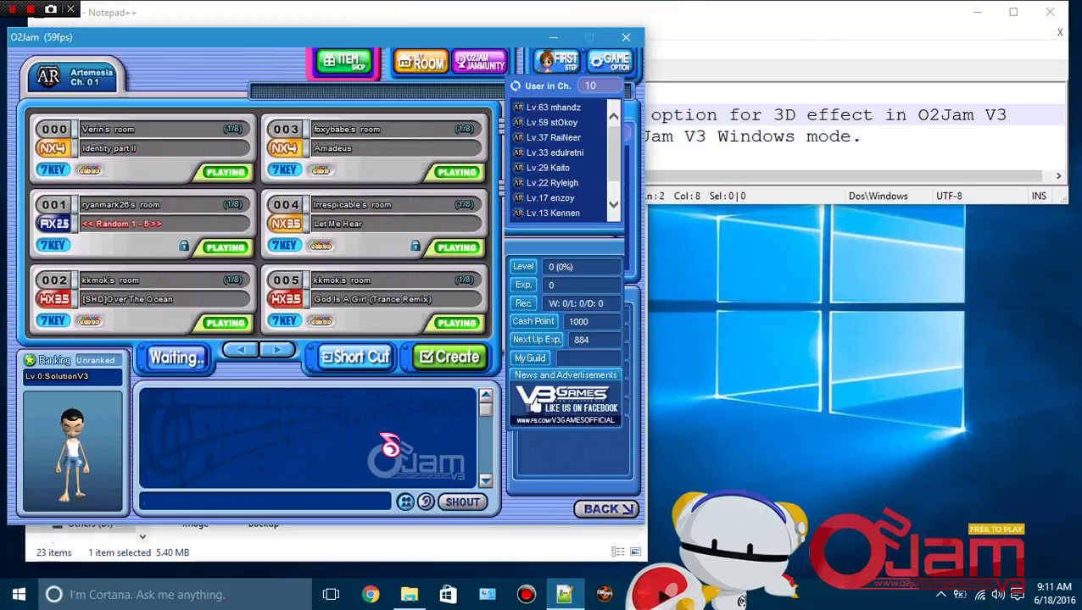